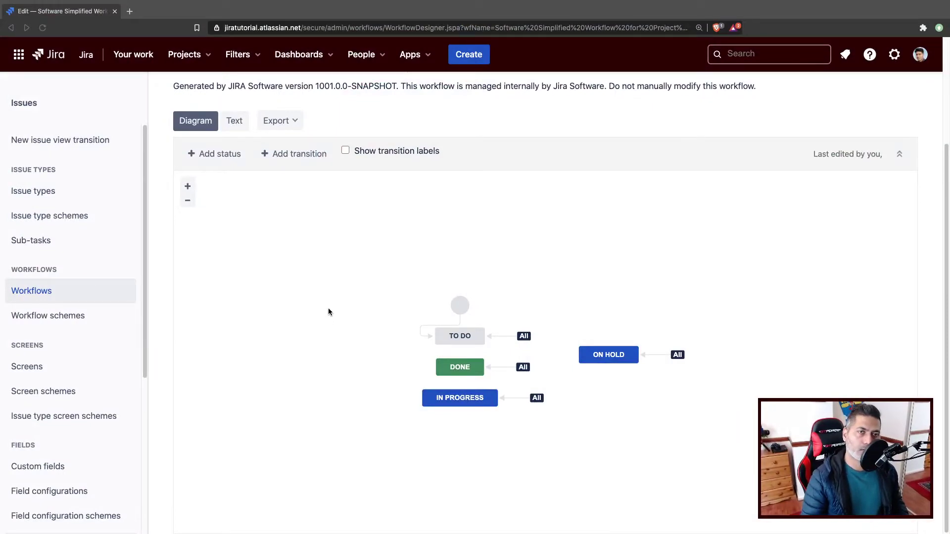
Open the post functions of the global On Hold transition in the workflow diagram
scroll(328, 312, "up", 1)
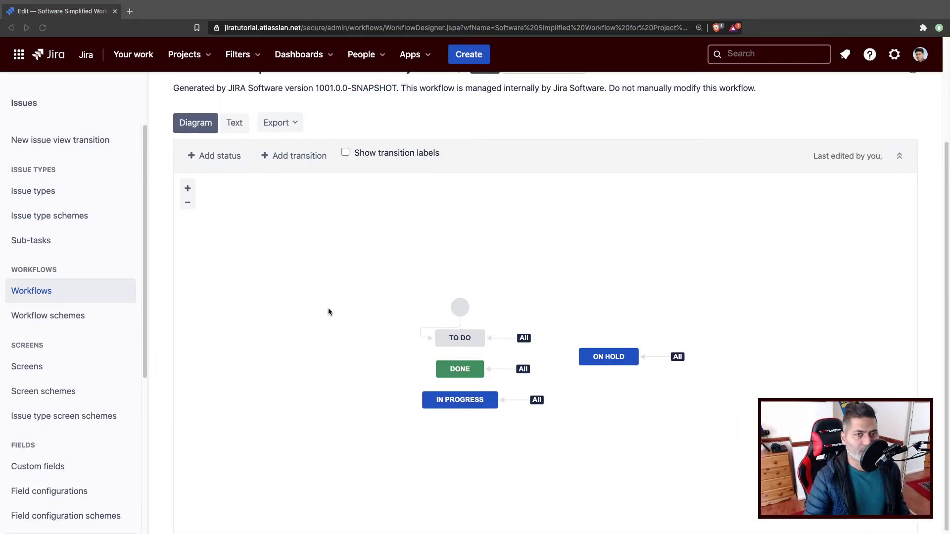
left_click(286, 305)
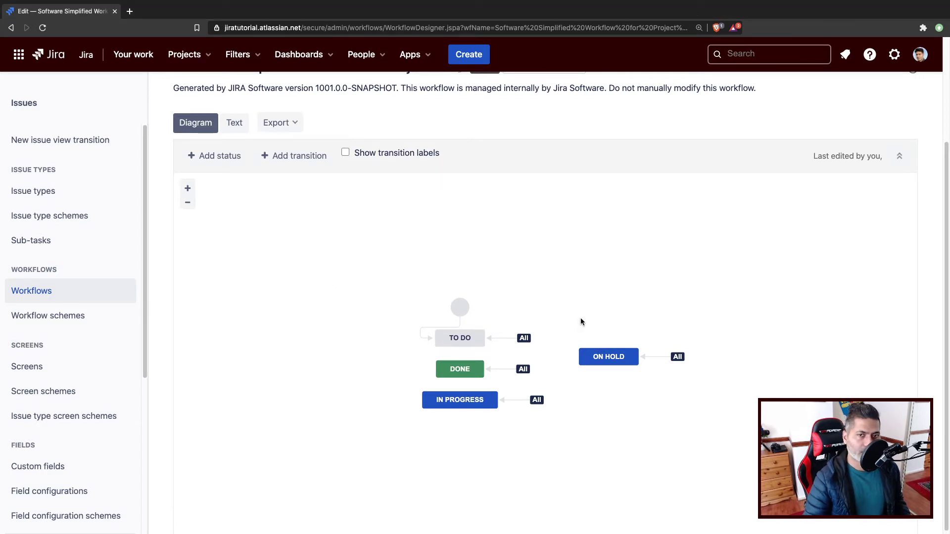
left_click(187, 188)
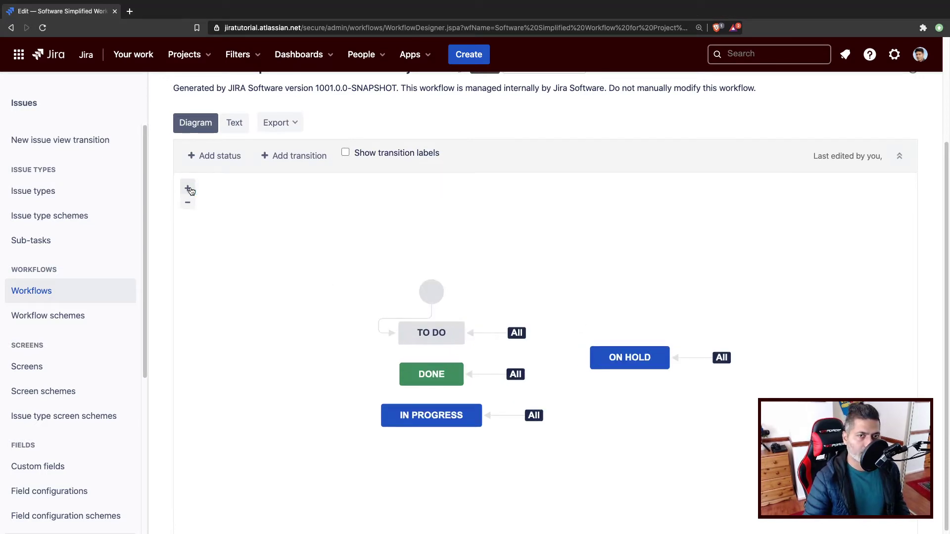
left_click_drag(316, 337, 253, 286)
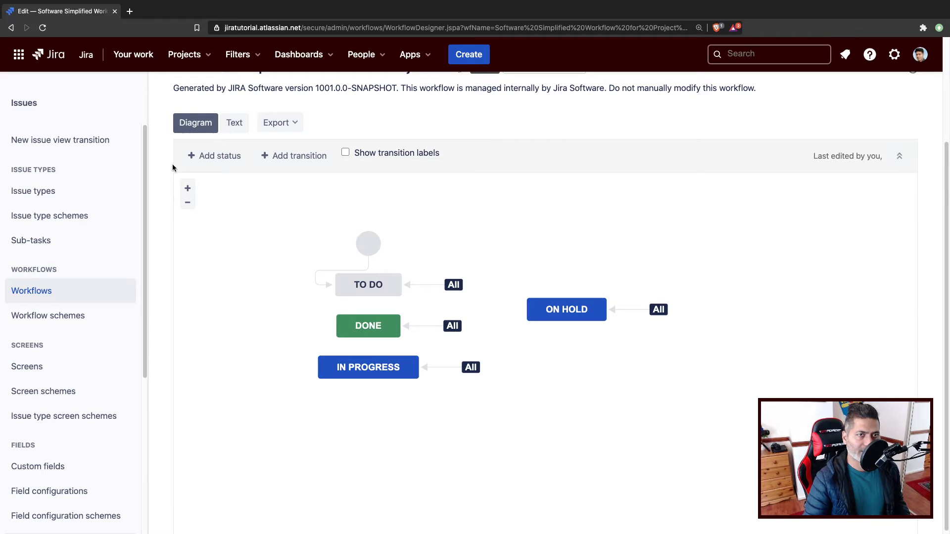
left_click(147, 100)
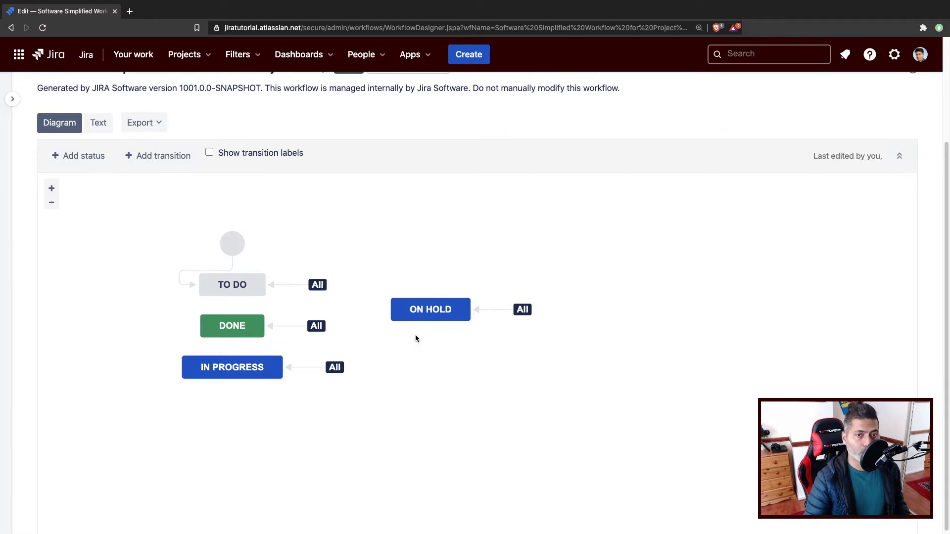
left_click(499, 311)
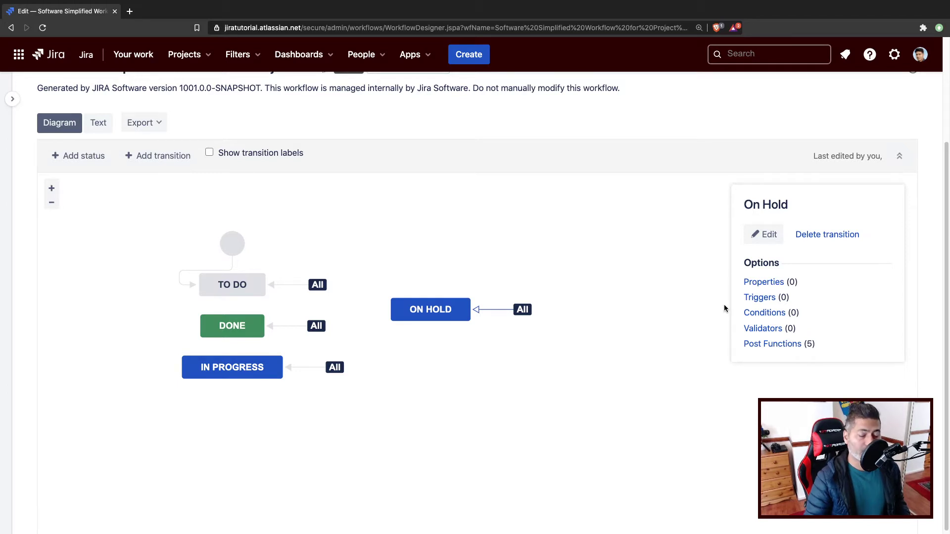
left_click(781, 347)
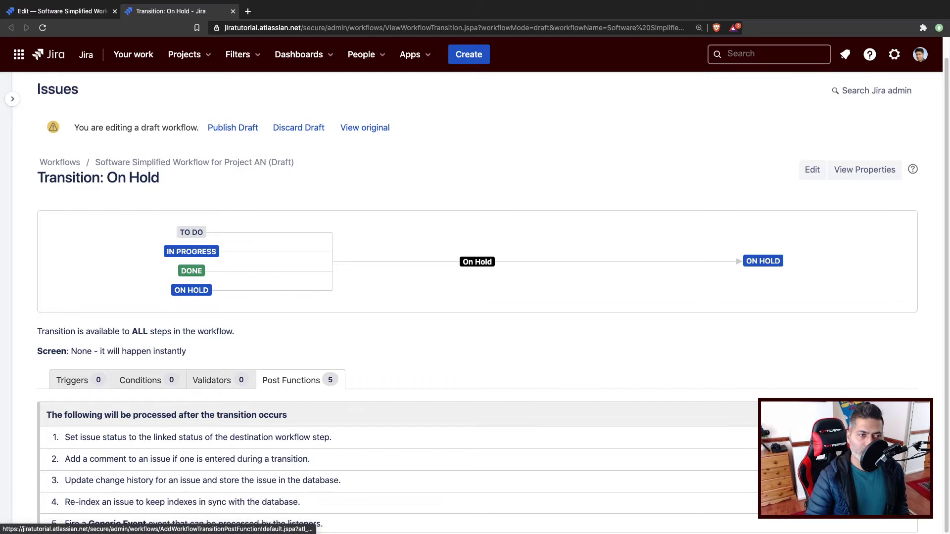
Add a ScriptRunner Post-Function to the On Hold transition and choose the Assign issue script
left_click(852, 415)
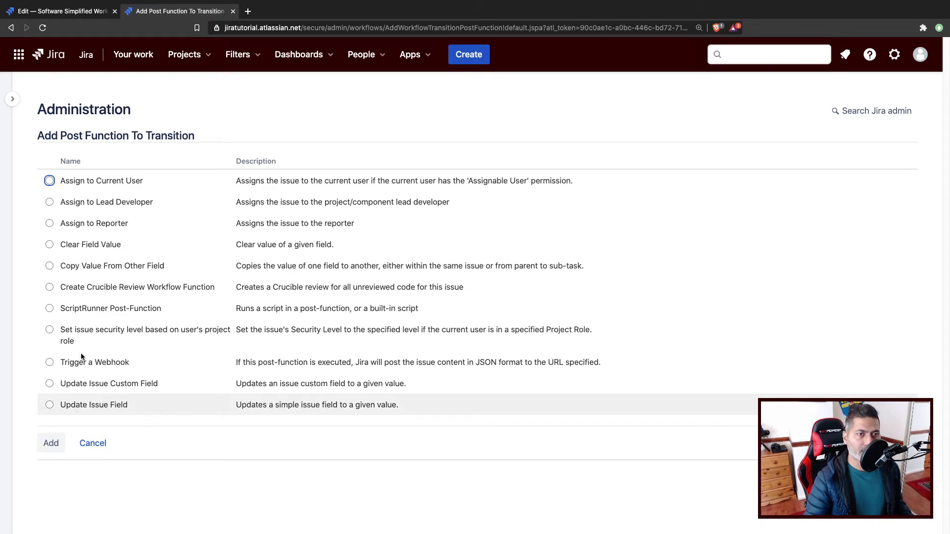
left_click(49, 309)
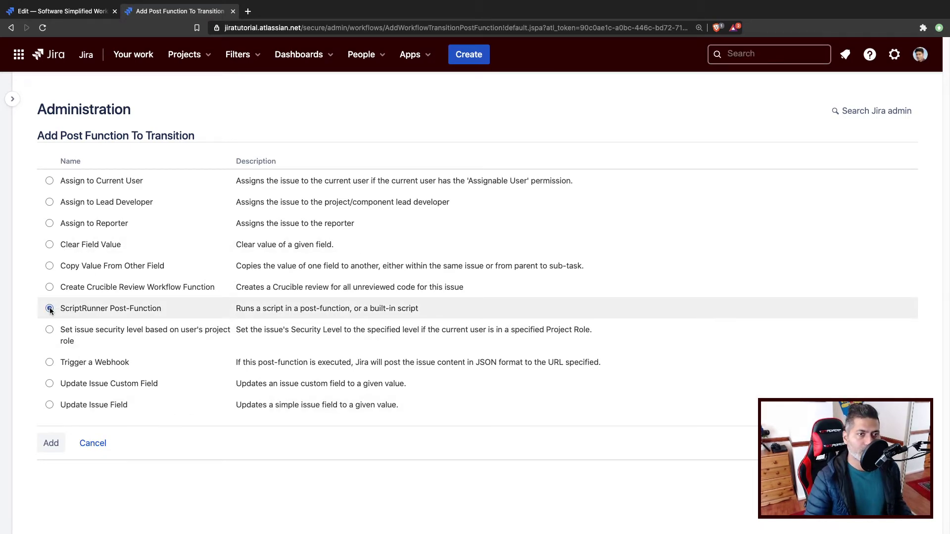
left_click(56, 444)
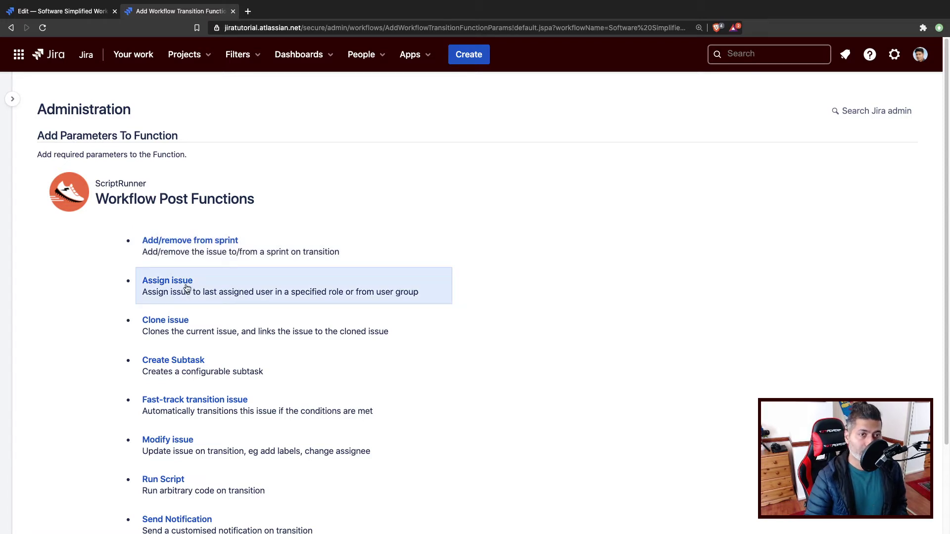
left_click(221, 298)
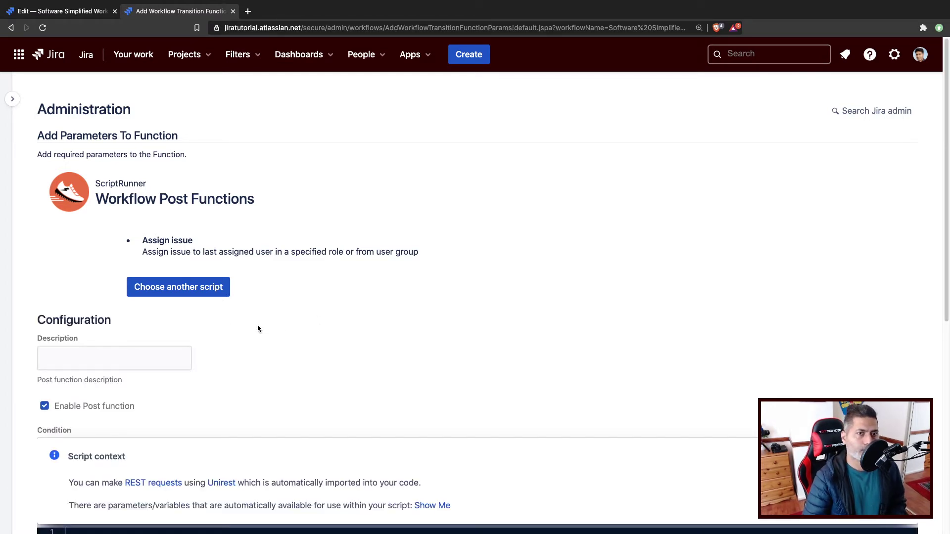
Describe the Assign issue post function as "Assign to someone"
scroll(257, 326, "down", 5)
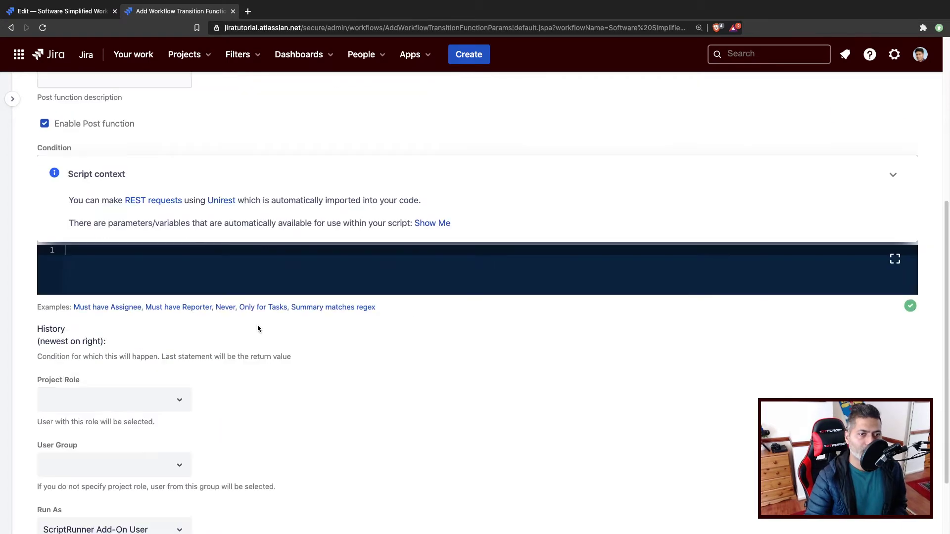
scroll(233, 356, "up", 5)
scroll(205, 350, "down", 2)
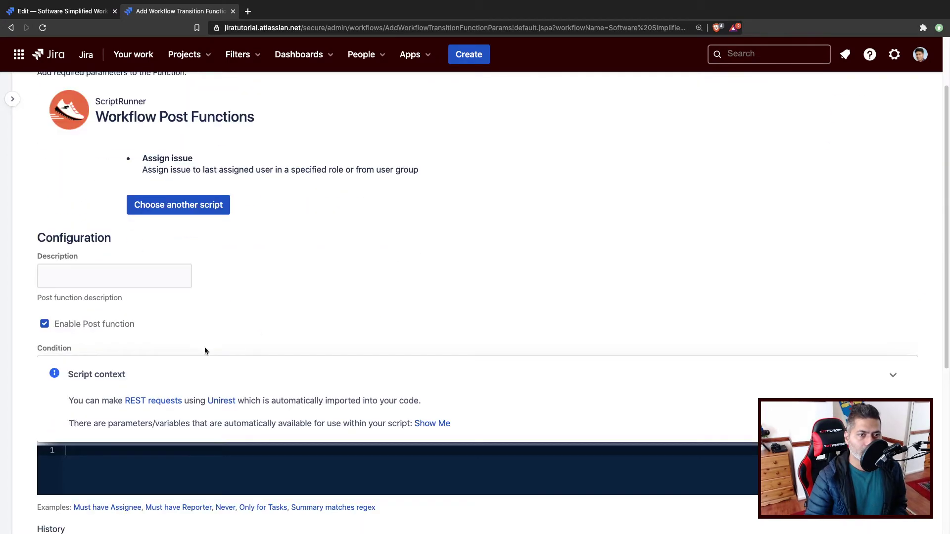
scroll(78, 325, "down", 1)
scroll(131, 334, "up", 1)
left_click(115, 286)
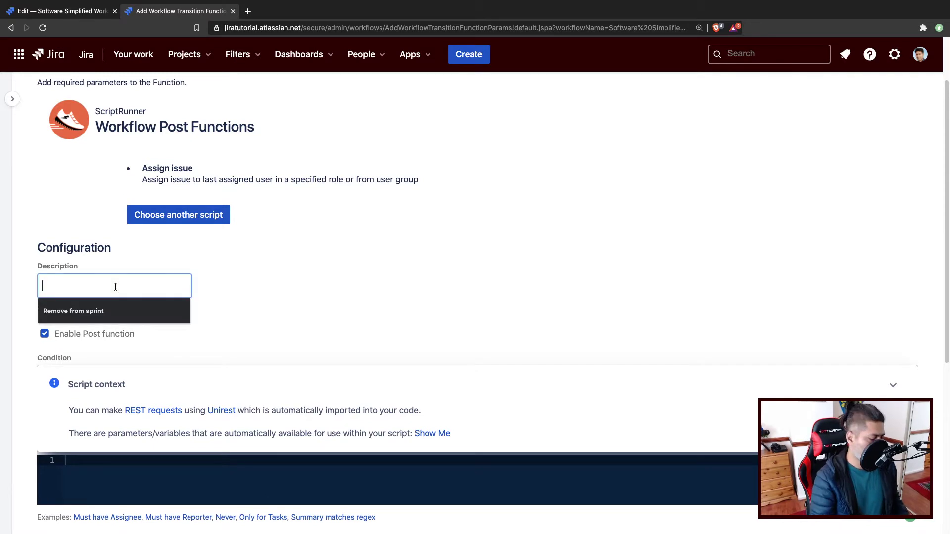
type("Assign to someone")
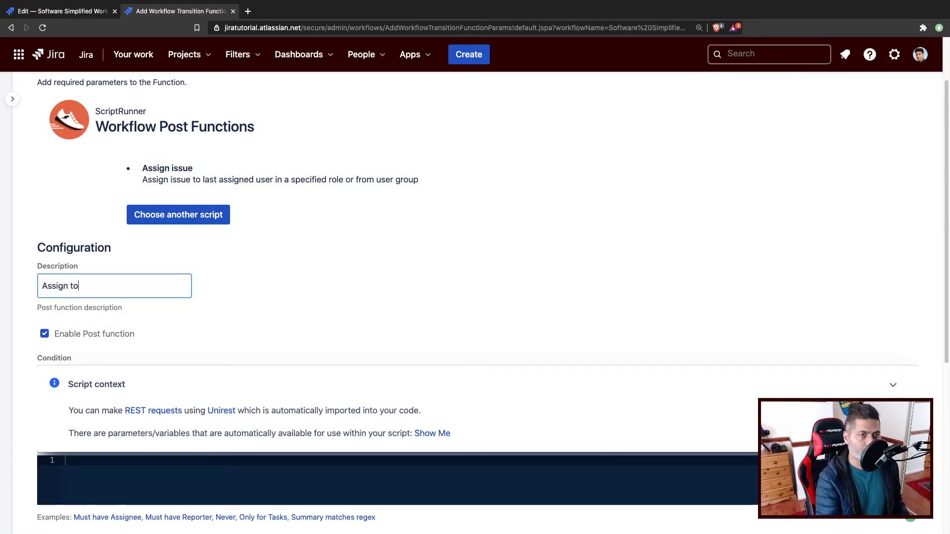
Set the post function's project role to Administrator
scroll(121, 290, "down", 5)
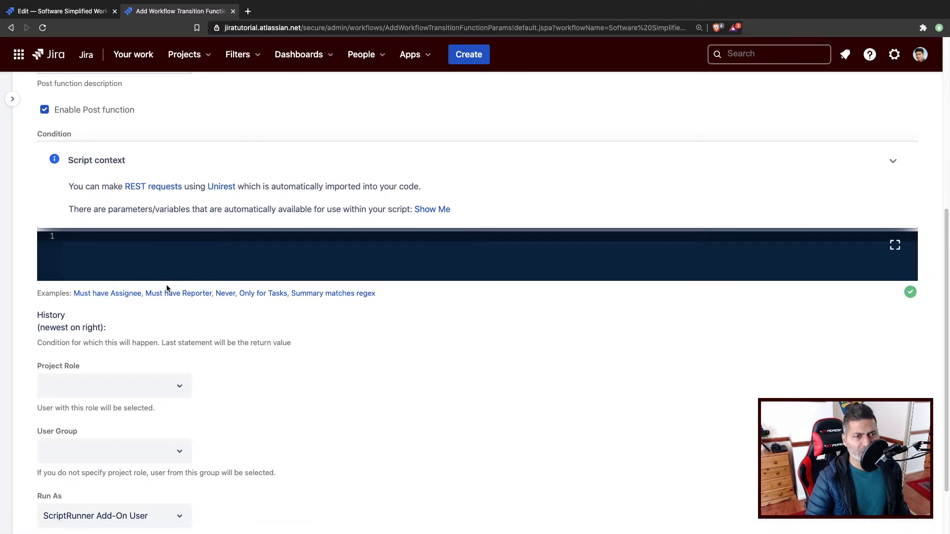
scroll(166, 289, "down", 2)
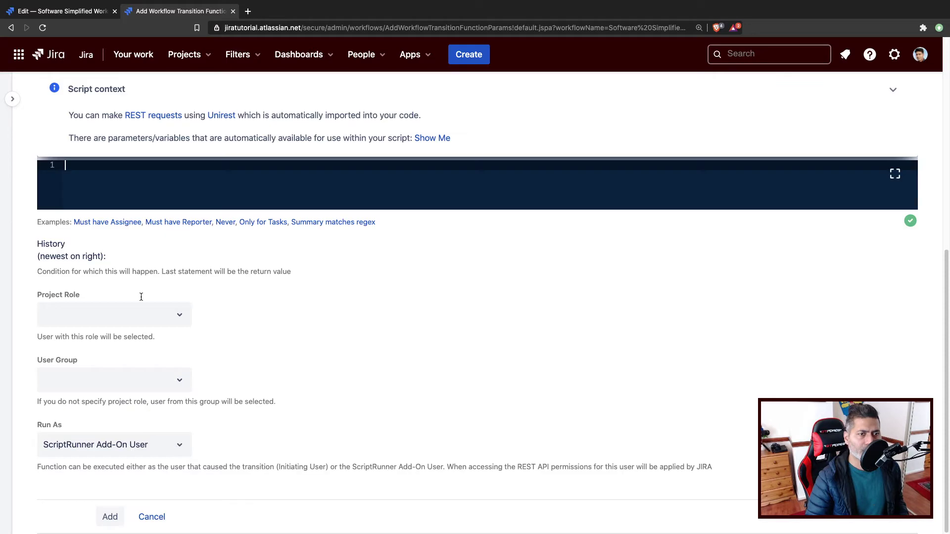
left_click(177, 317)
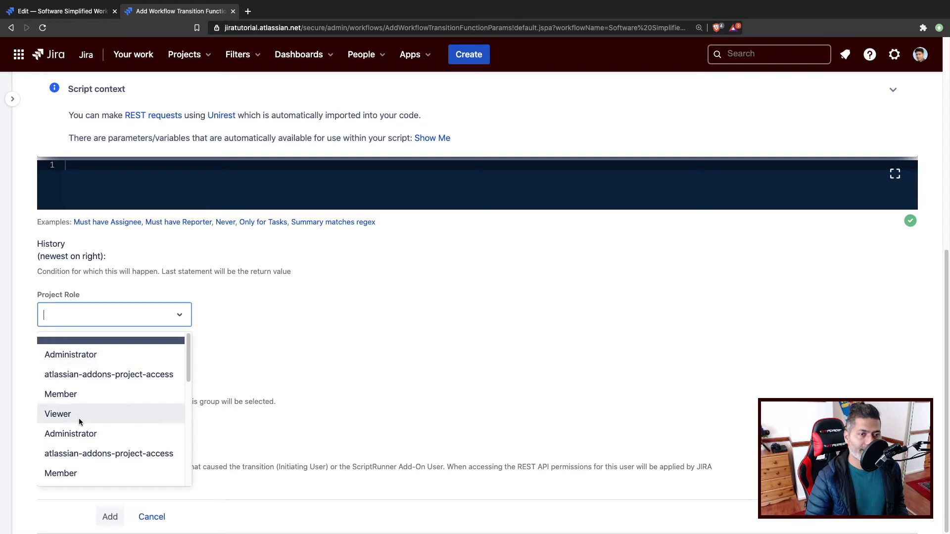
left_click(336, 317)
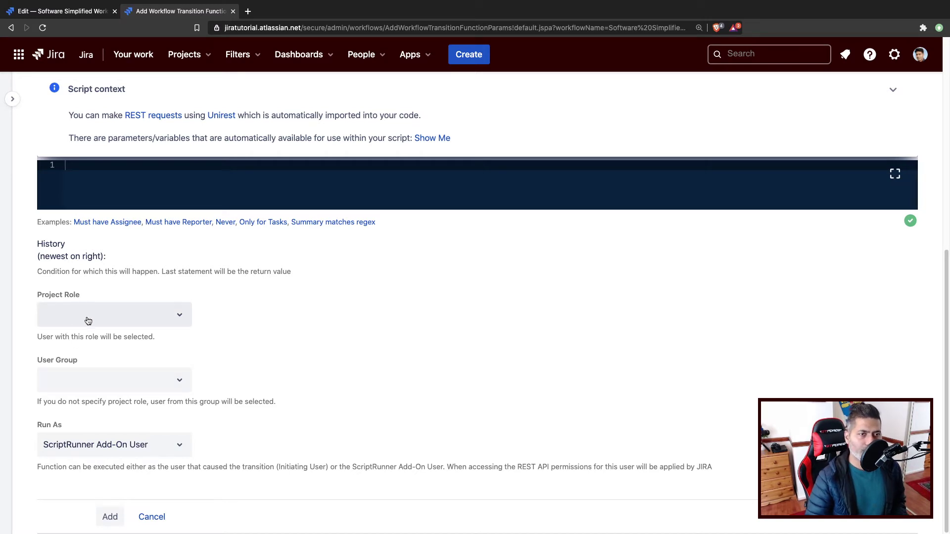
left_click(164, 320)
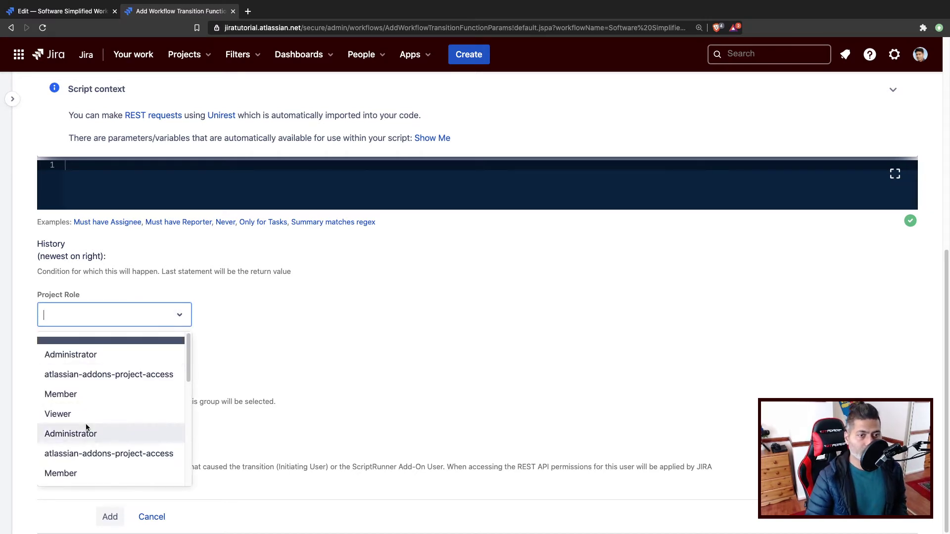
left_click(90, 359)
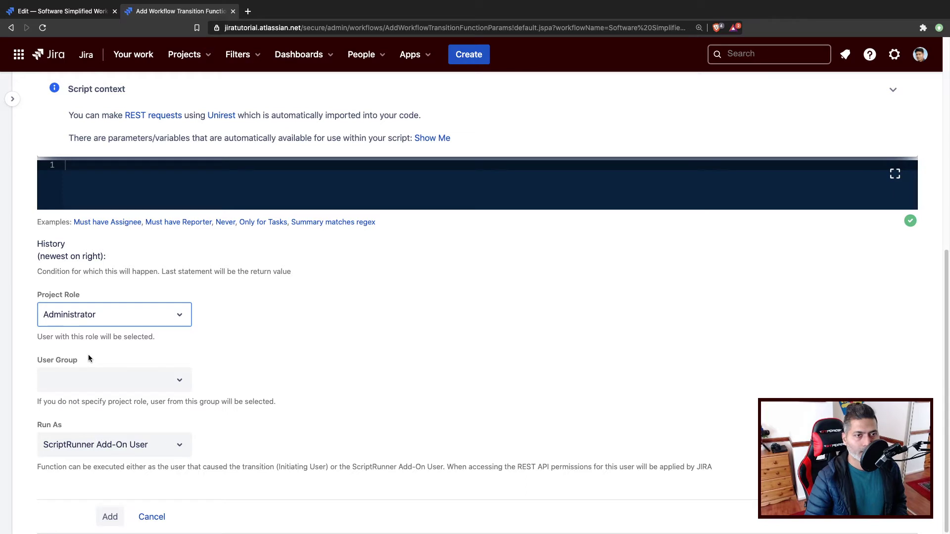
Set the user group to administrators and add the post function to the transition
triple_click(70, 336)
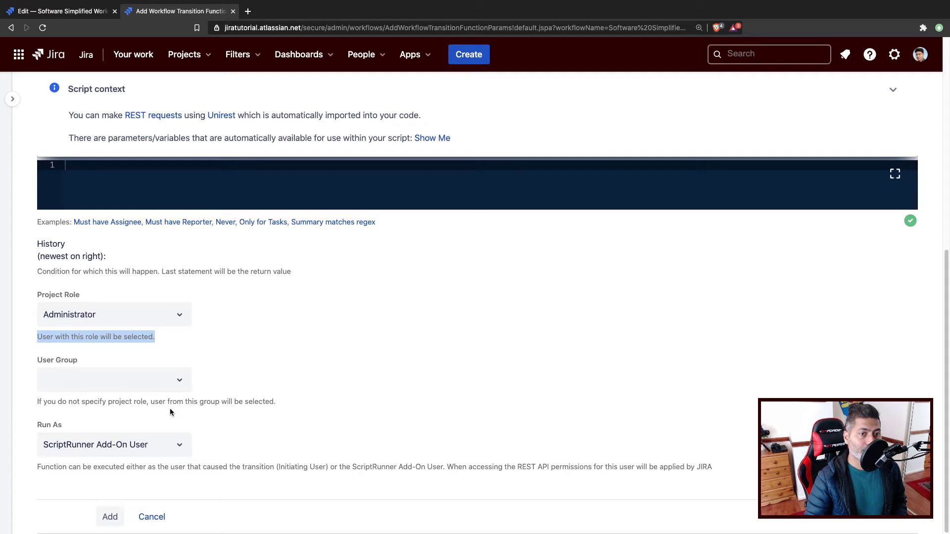
left_click(179, 380)
left_click(131, 419)
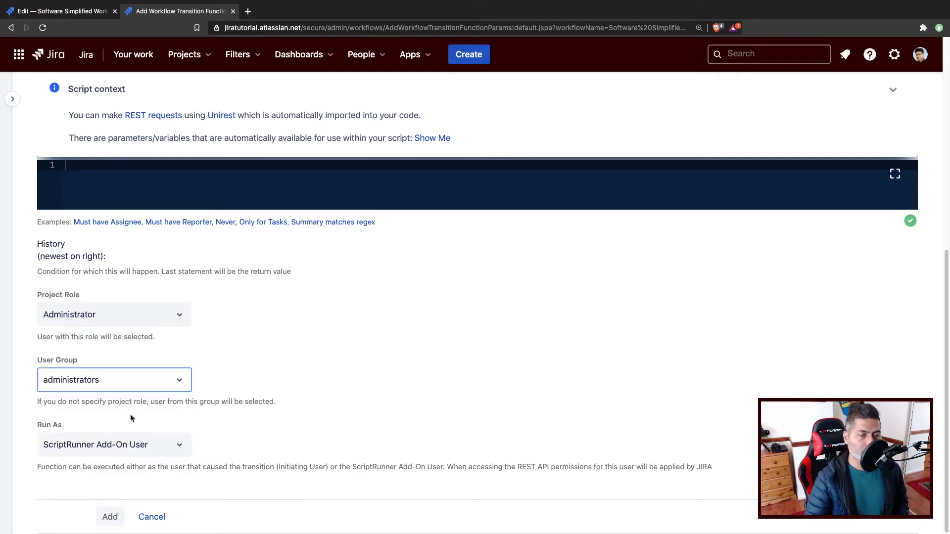
left_click(111, 517)
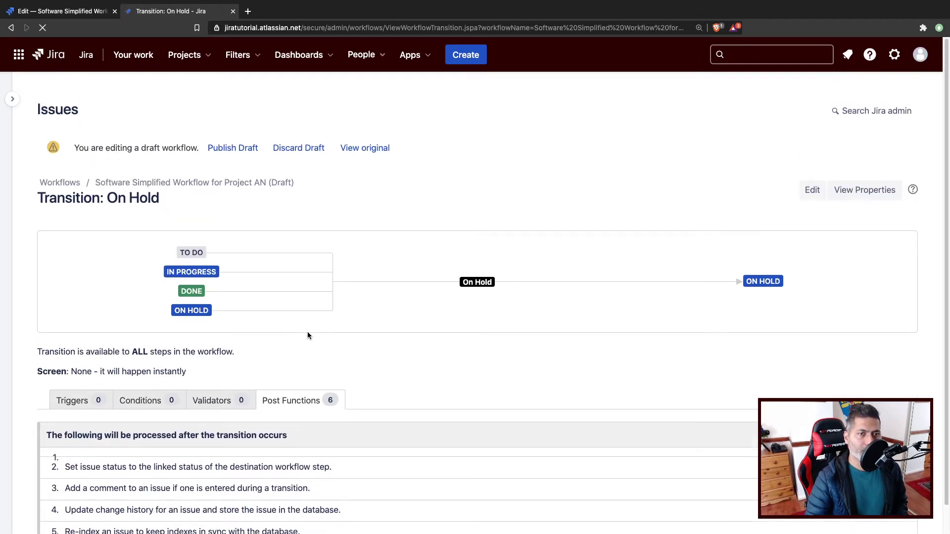
Publish the draft workflow without saving a backup copy
scroll(291, 333, "down", 5)
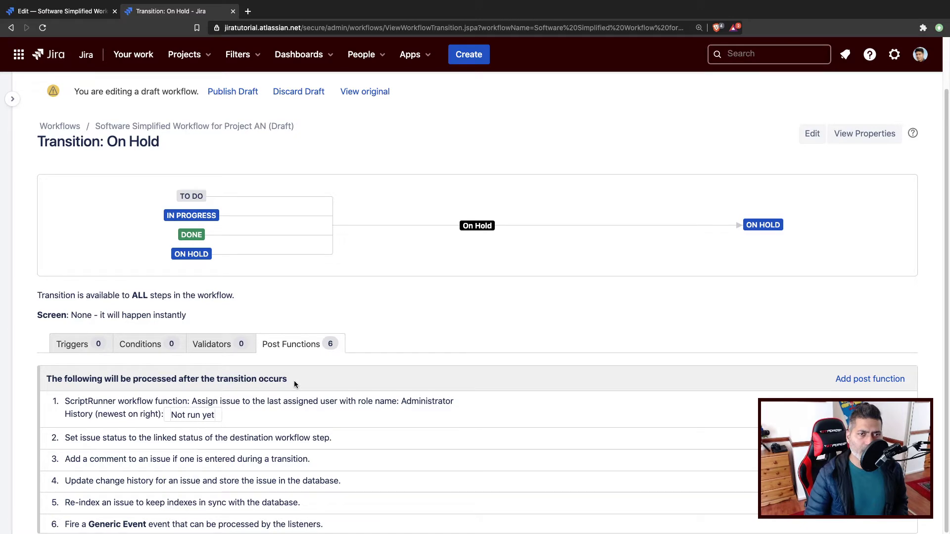
left_click(233, 91)
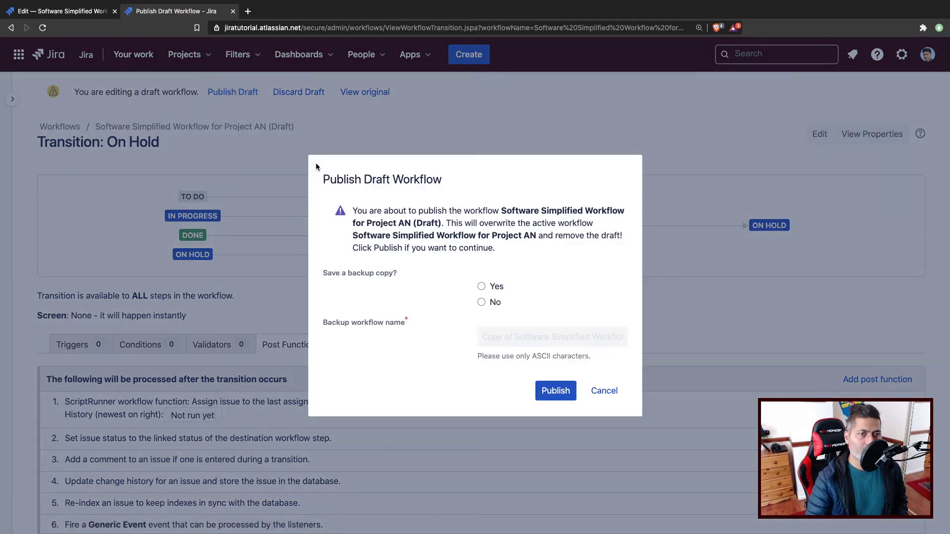
left_click(482, 302)
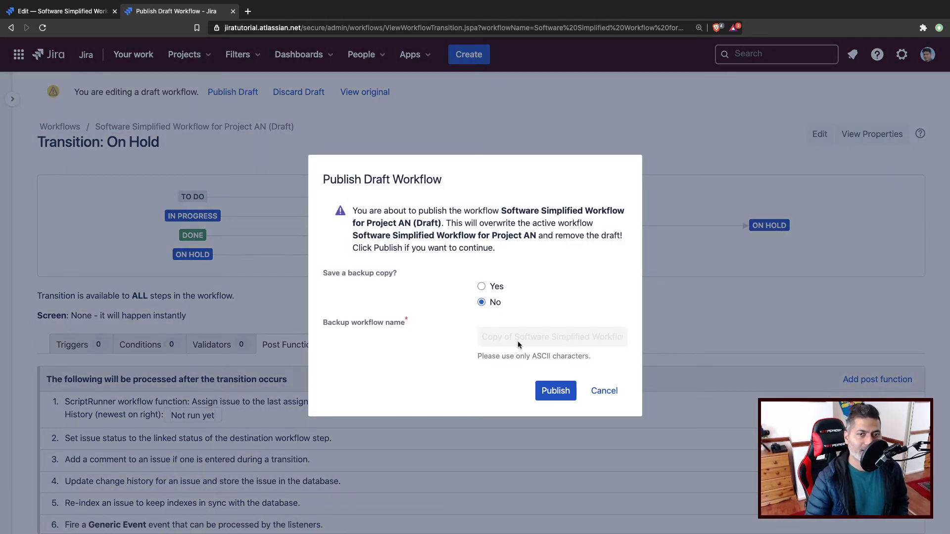
left_click(555, 391)
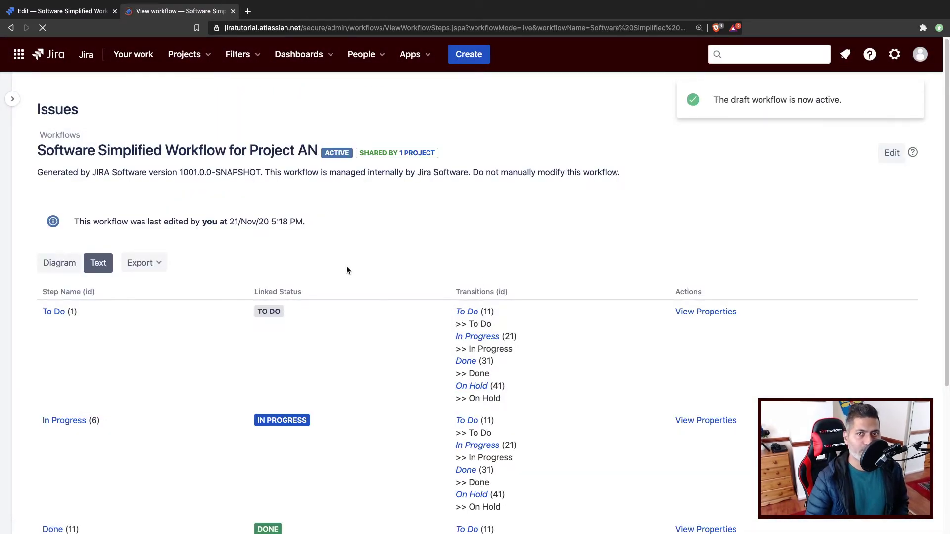
Look up the projects that use the published workflow and open the Android project from that list
left_click(205, 61)
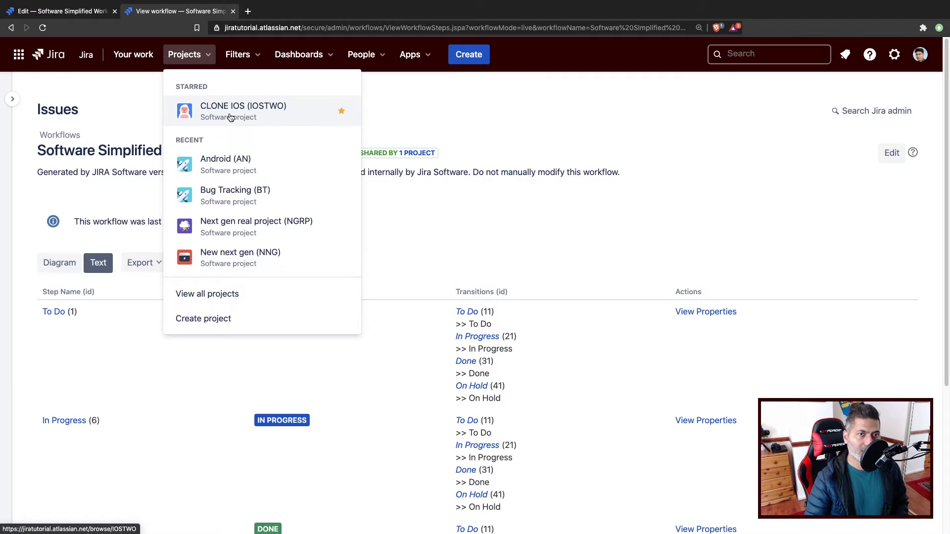
left_click(567, 237)
left_click(426, 156)
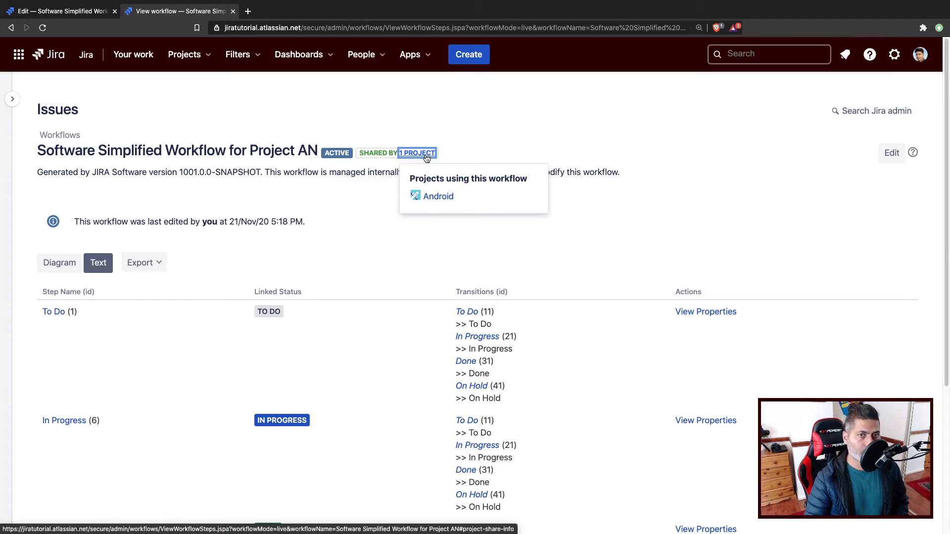
left_click(434, 197)
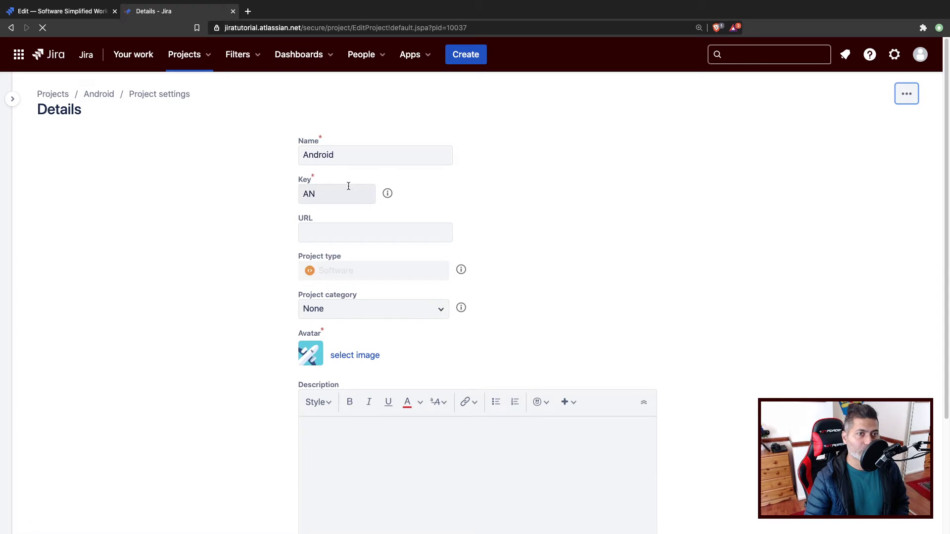
Go to the list of all projects, open the Android project and show its backlog
left_click(13, 100)
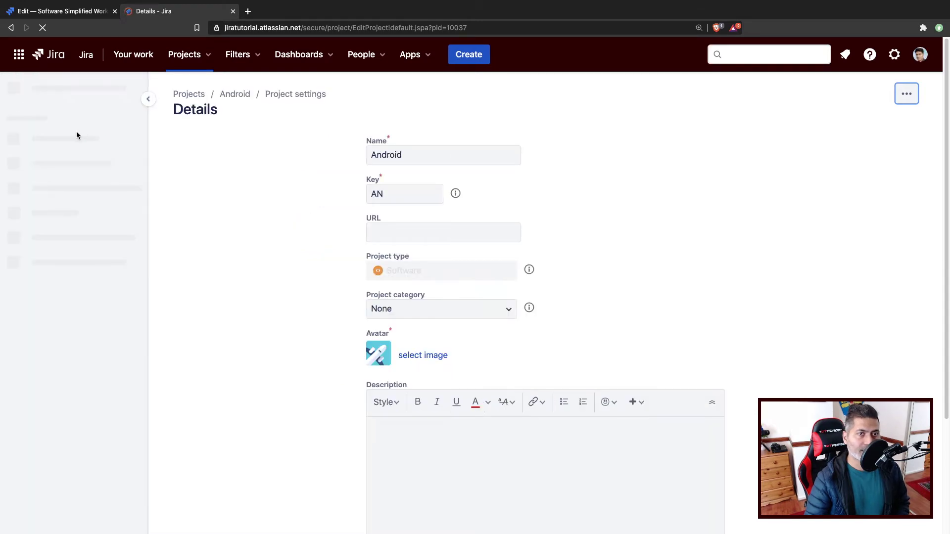
left_click(189, 95)
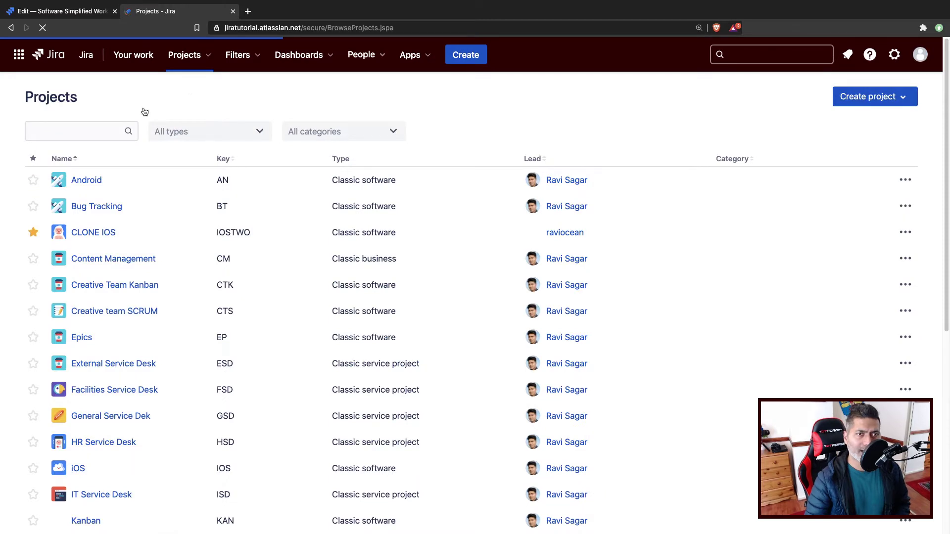
left_click(88, 183)
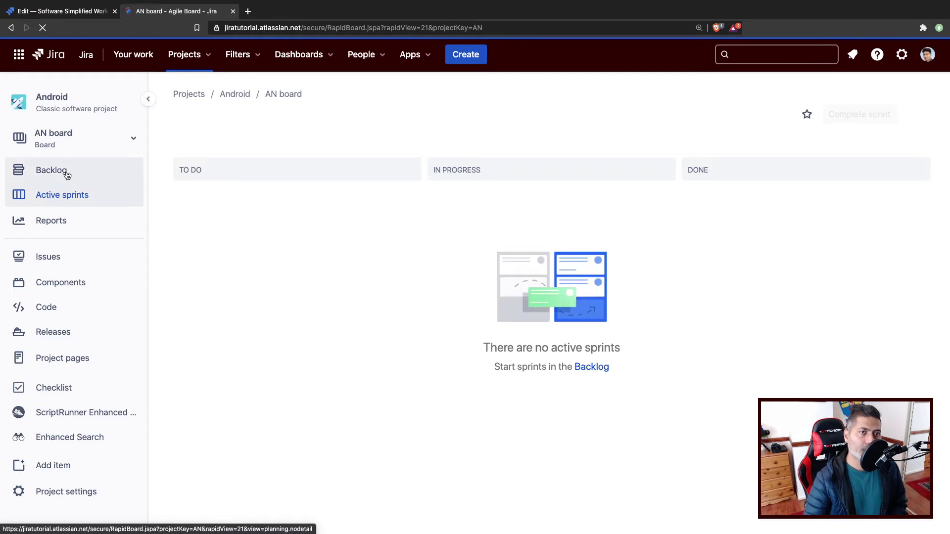
left_click(66, 175)
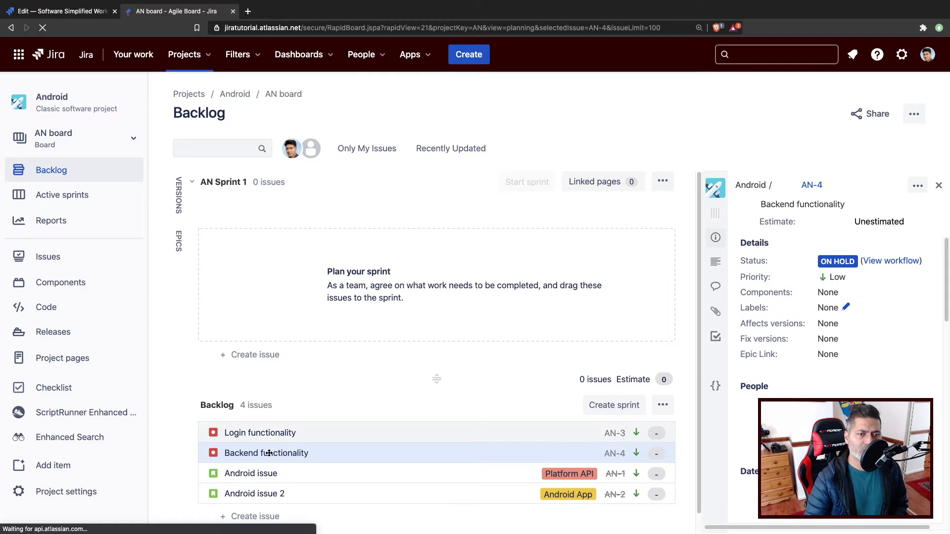
Open the Login functionality issue (AN-3) from the backlog in full view and move it to To Do
left_click(270, 435)
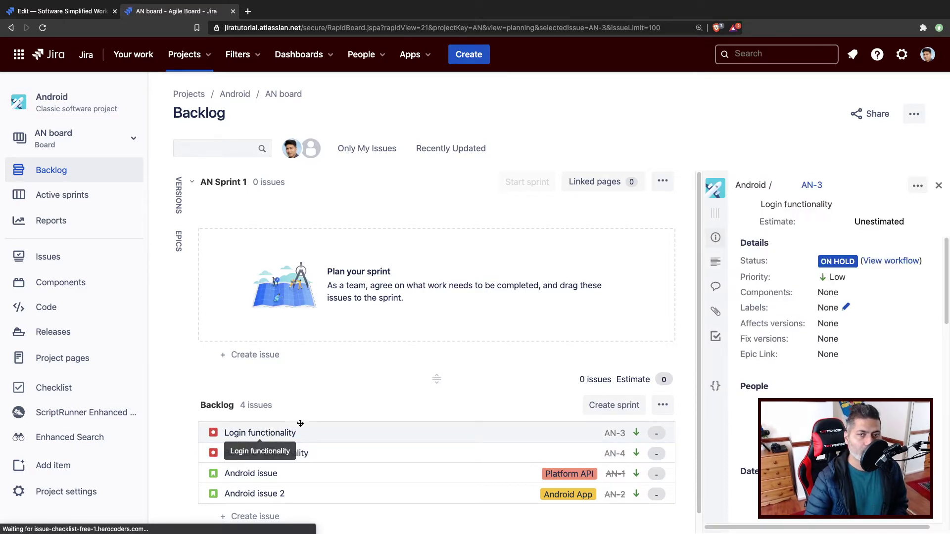
left_click(812, 185)
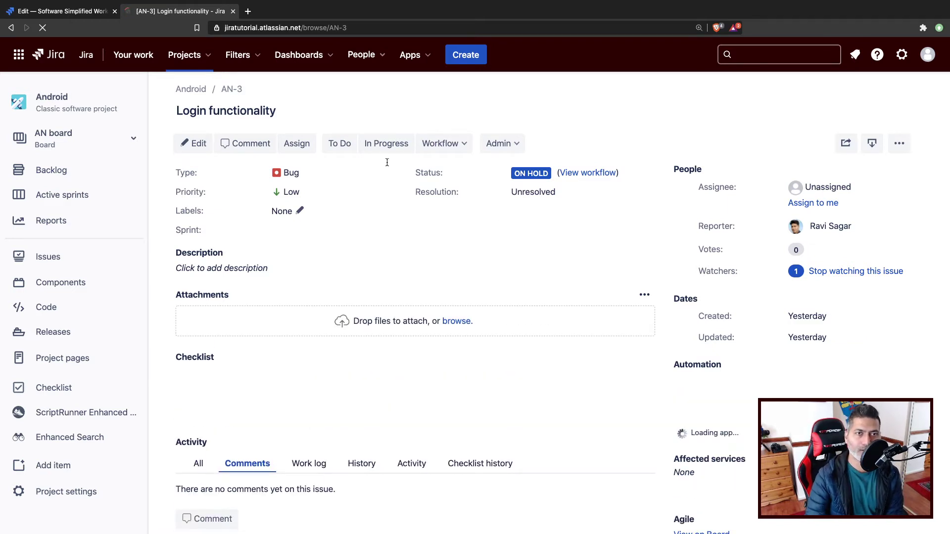
left_click(340, 144)
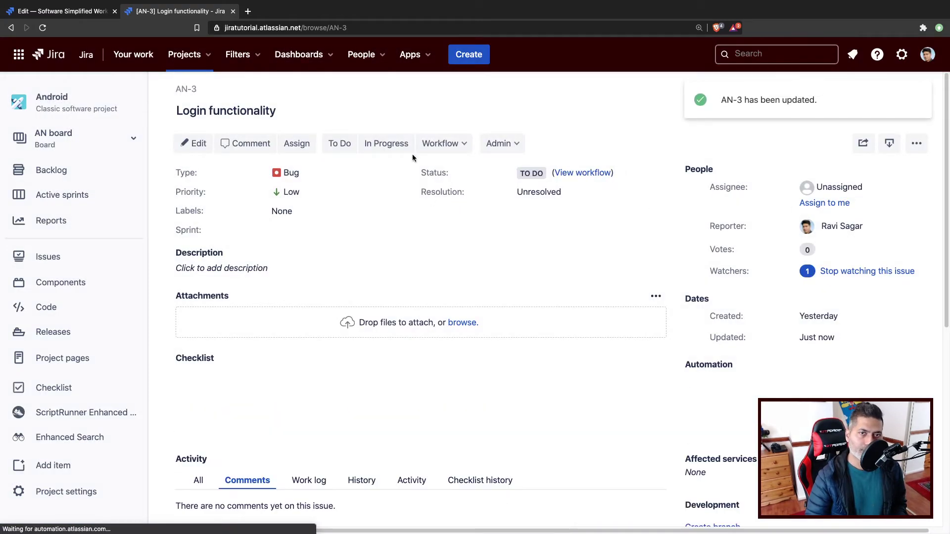
Move AN-3 to On Hold and reload the issue to check its assignee
left_click(455, 148)
left_click(449, 194)
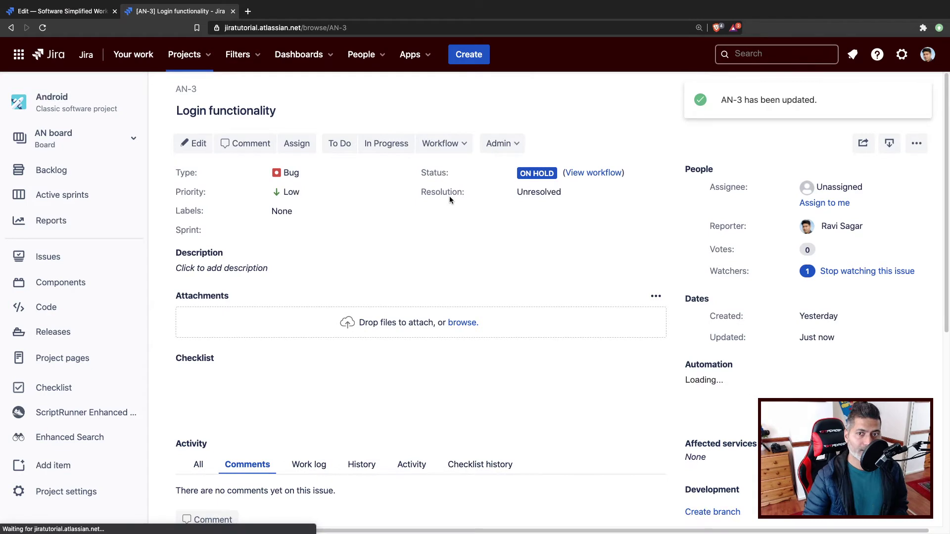
left_click(42, 31)
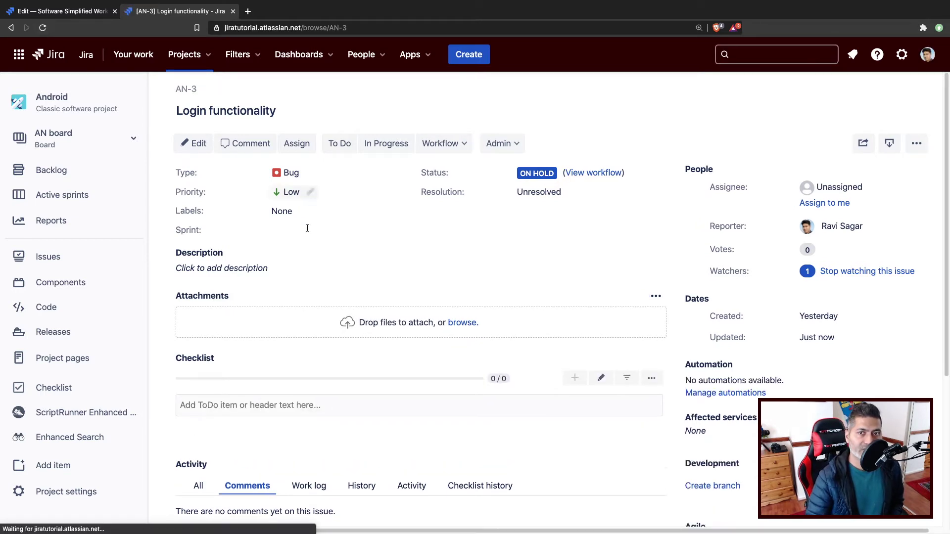
Open the Android project's workflow for editing from its project settings
left_click(55, 491)
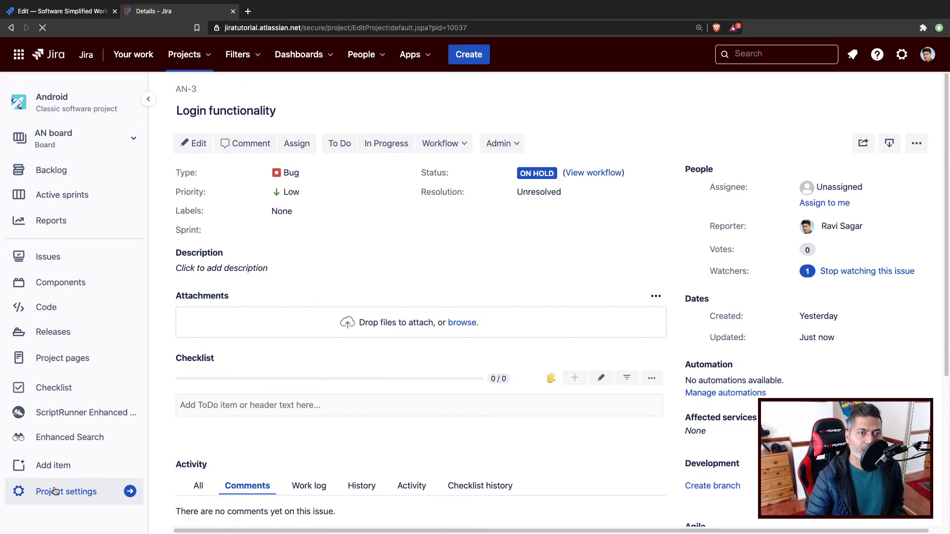
left_click(64, 364)
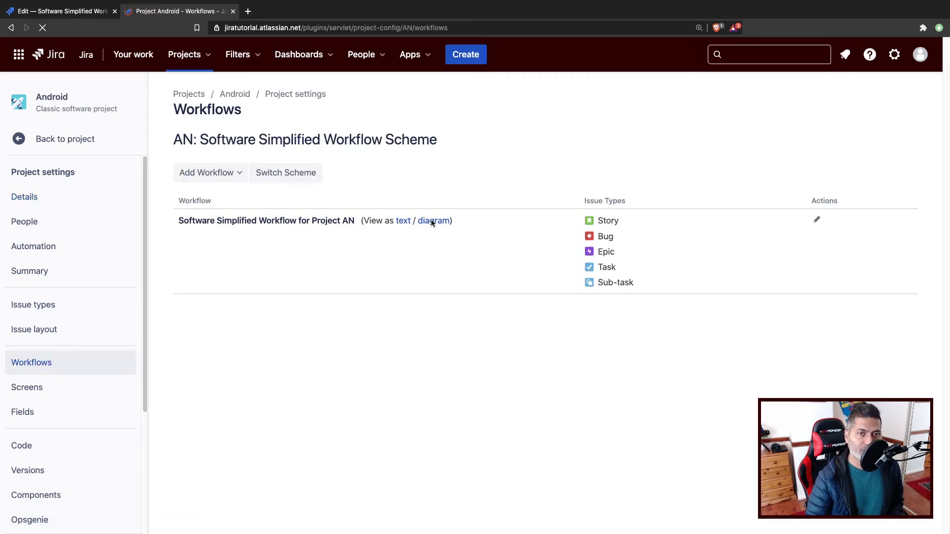
left_click(817, 220)
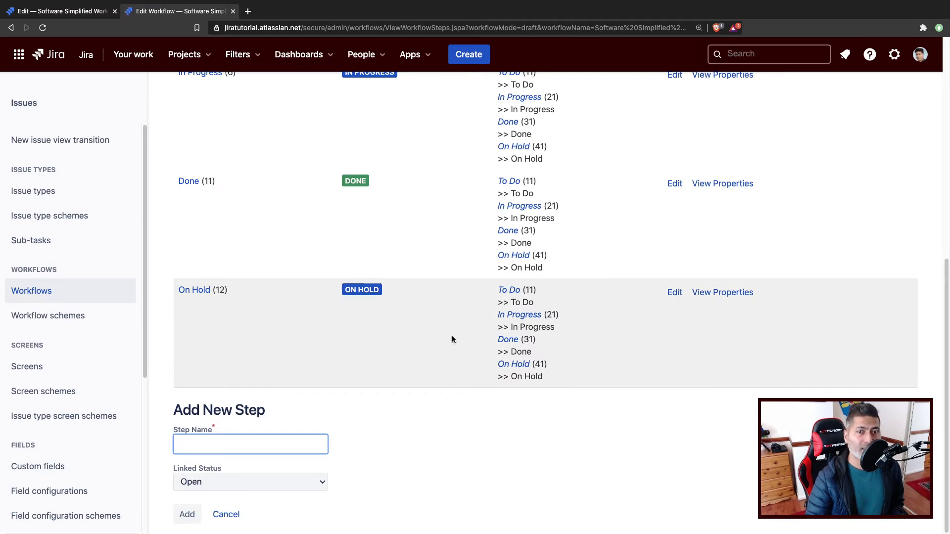
Show the On Hold transition's post functions and inspect the latest execution in the ScriptRunner function's history
scroll(452, 337, "up", 15)
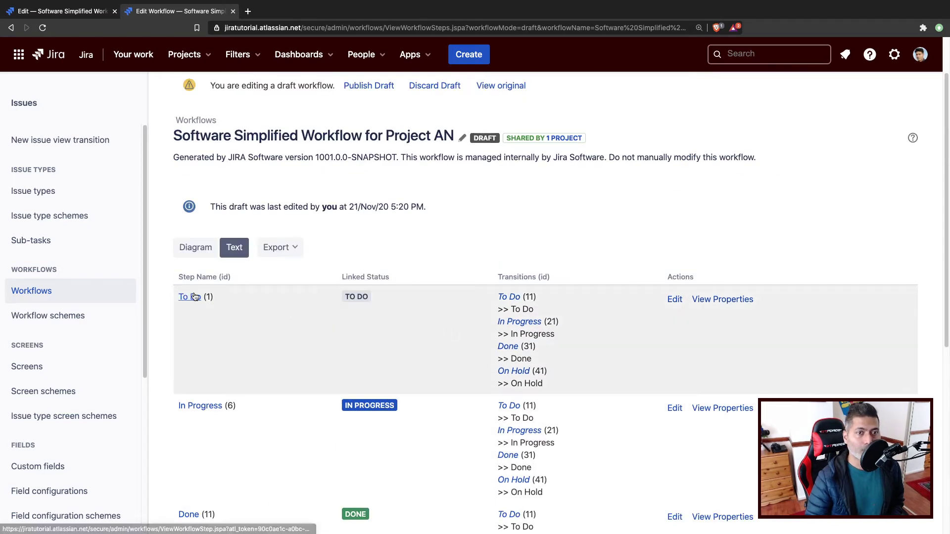
left_click(515, 372)
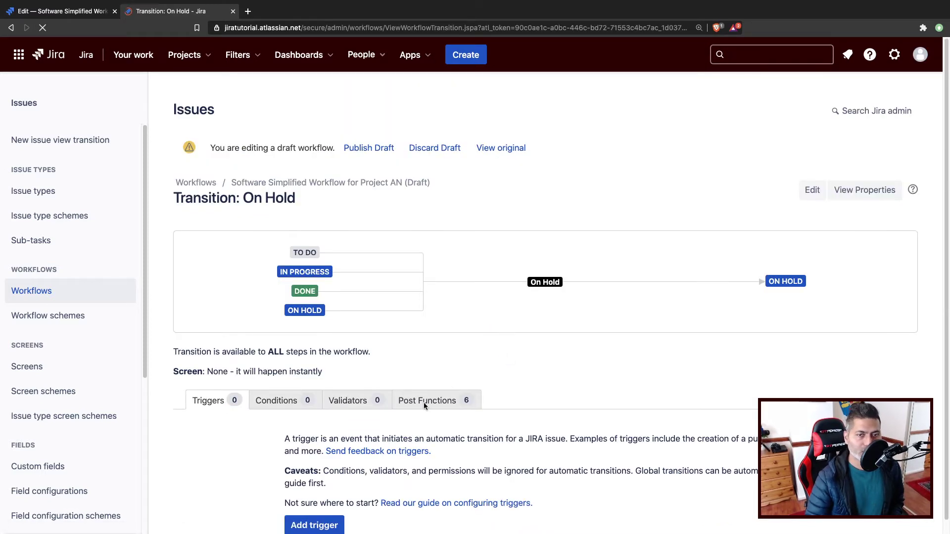
left_click(424, 401)
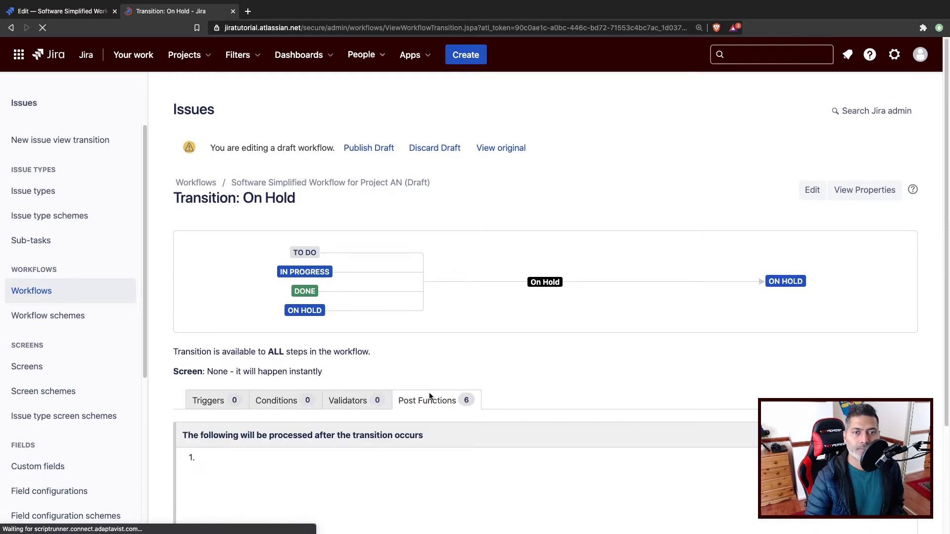
scroll(429, 393, "down", 2)
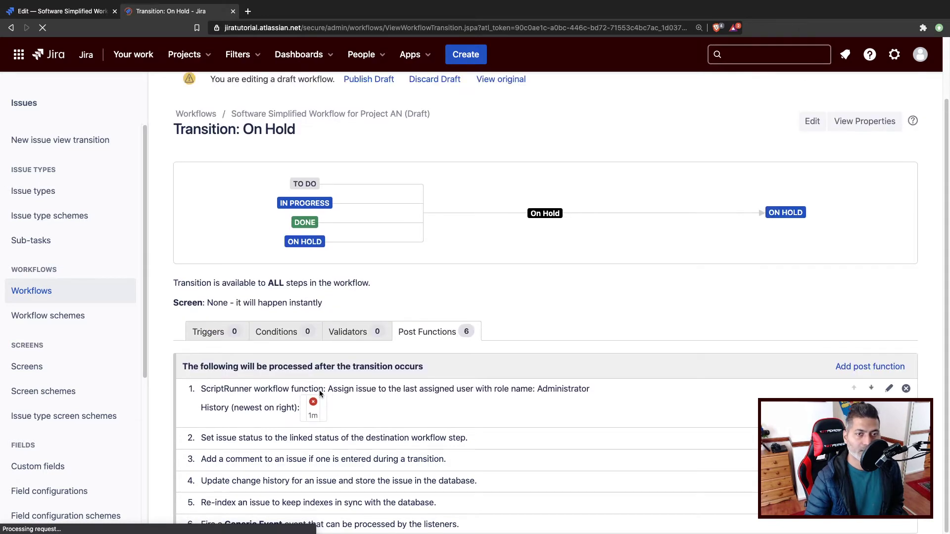
mouse_move(312, 406)
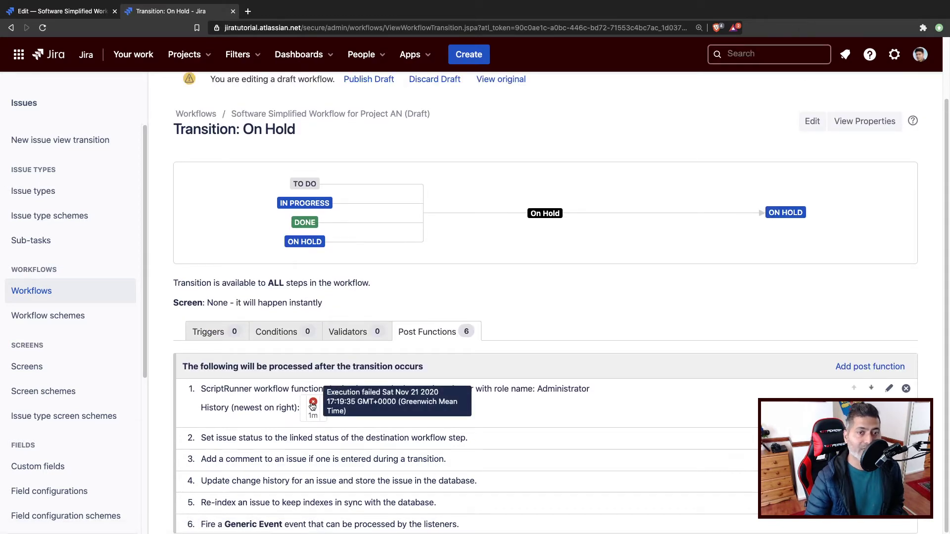
left_click(312, 405)
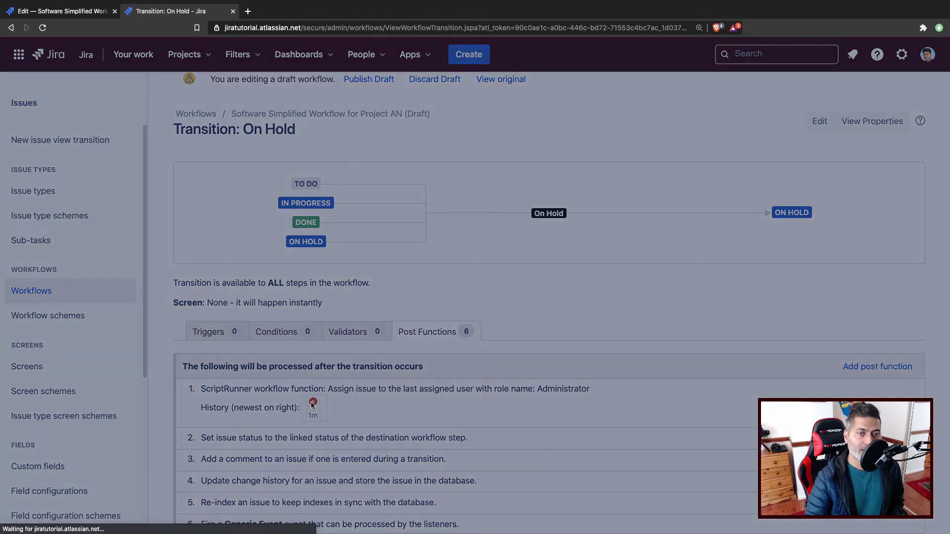
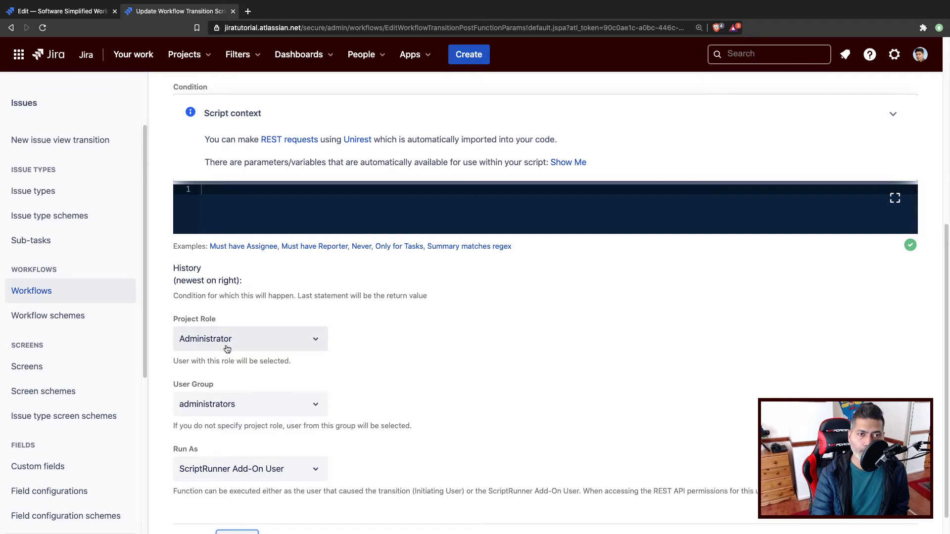
Clear the user group in the ScriptRunner post function, leaving only the project role, and update the function
left_click(253, 409)
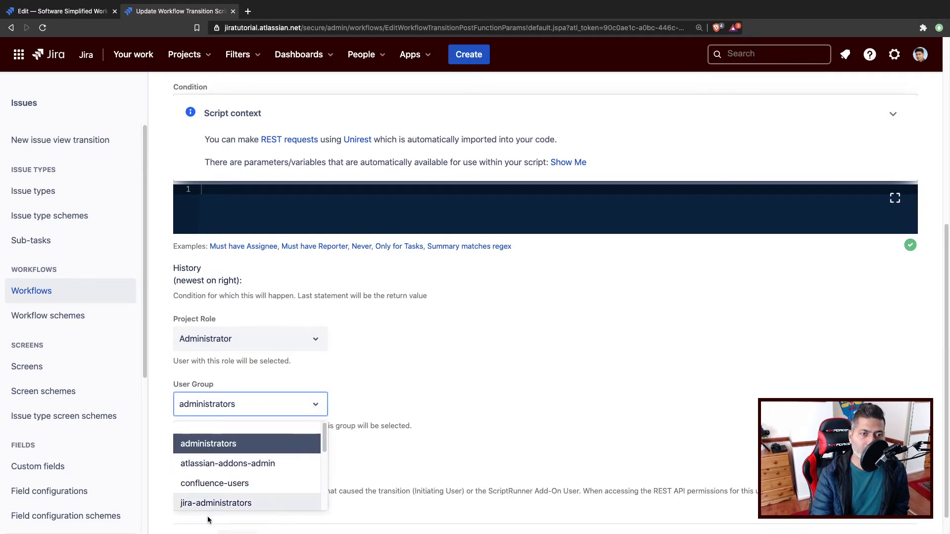
scroll(247, 474, "down", 3)
scroll(445, 381, "up", 5)
scroll(445, 381, "down", 5)
left_click(333, 377)
left_click(307, 380)
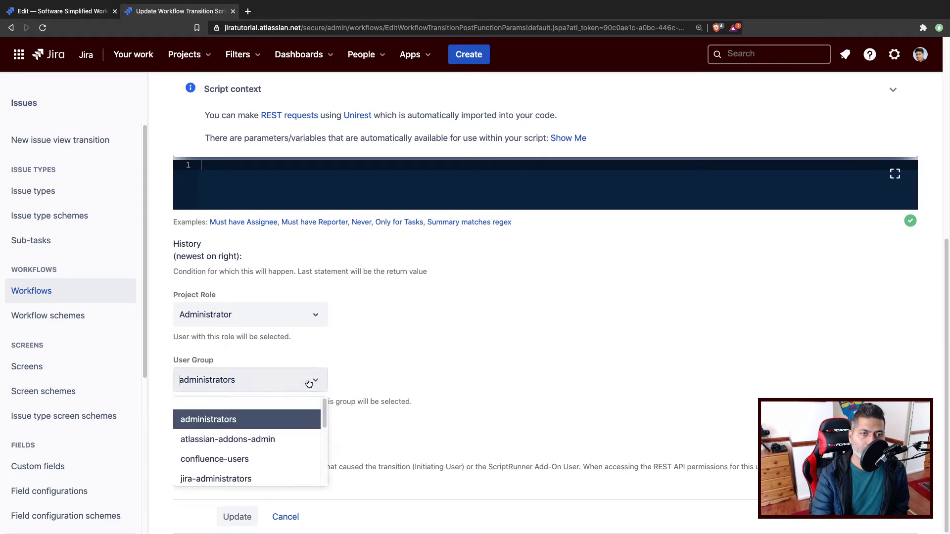
left_click(249, 407)
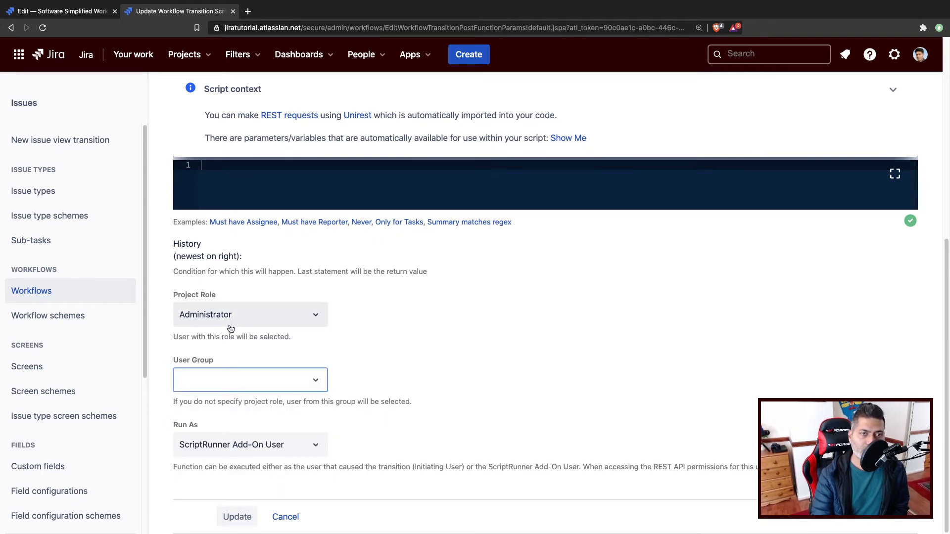
left_click(237, 516)
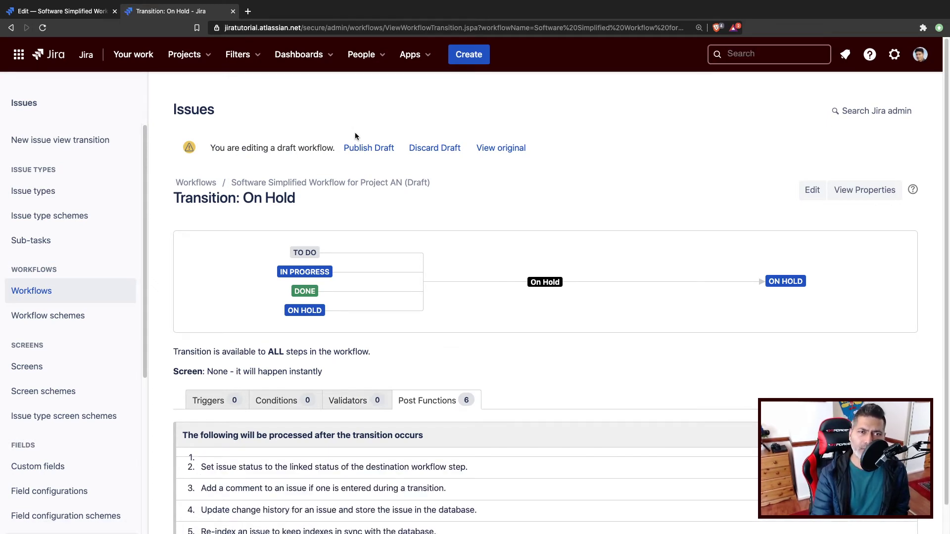
Publish the draft workflow with the updated On Hold post function
left_click(364, 153)
left_click(480, 303)
left_click(571, 391)
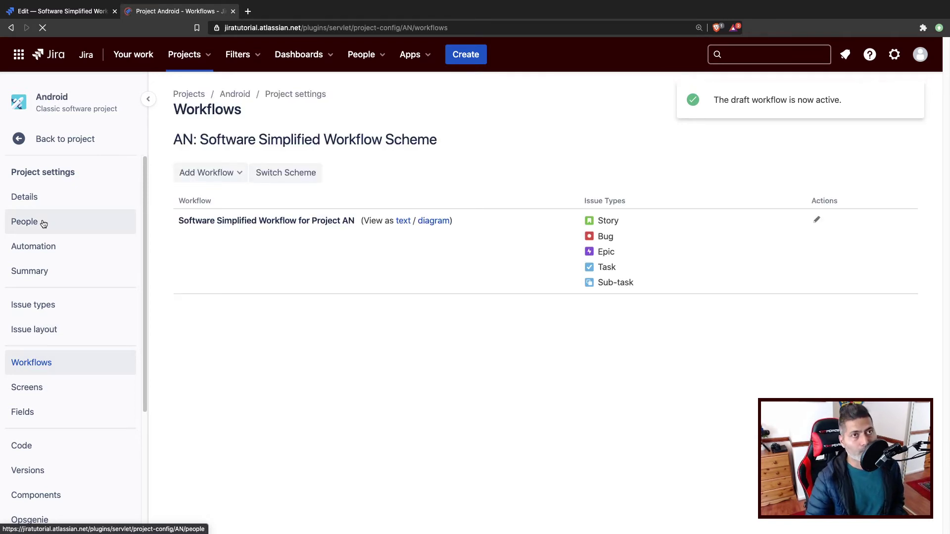
Examine the Android project's people settings to see which members and groups hold the Administrators role
left_click(43, 223)
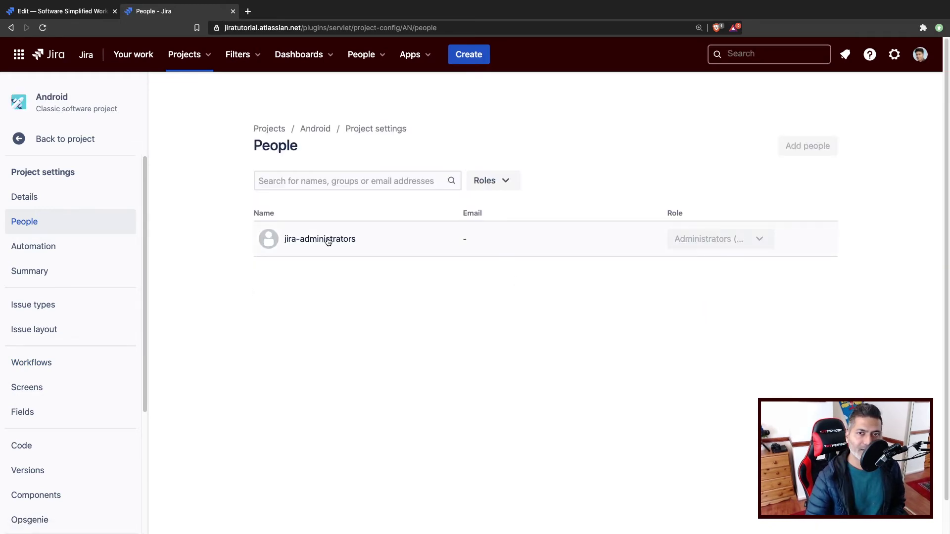
mouse_move(674, 244)
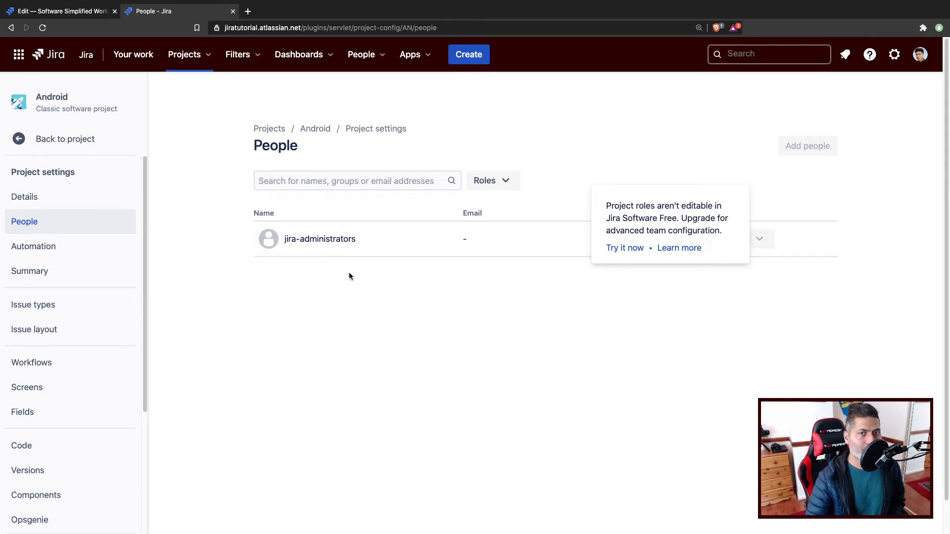
left_click(341, 300)
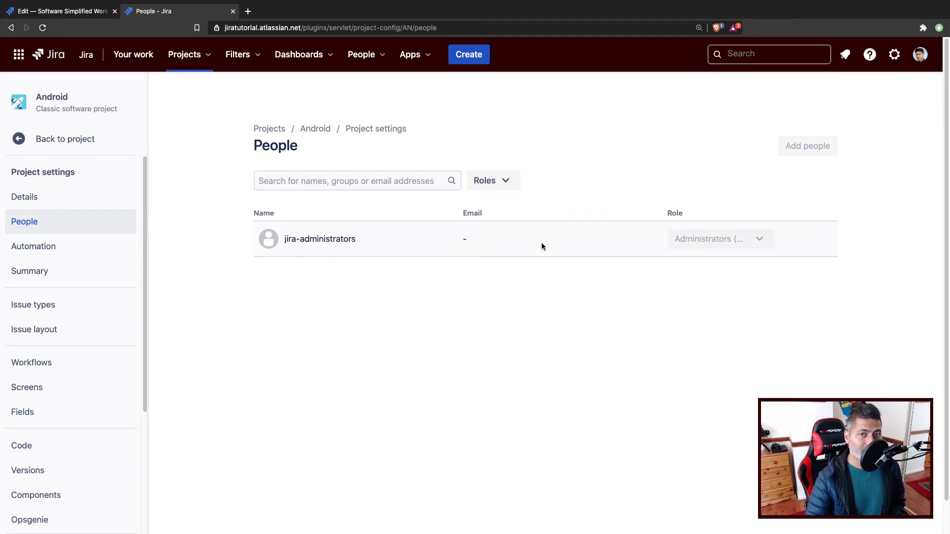
left_click(716, 239)
left_click(675, 320)
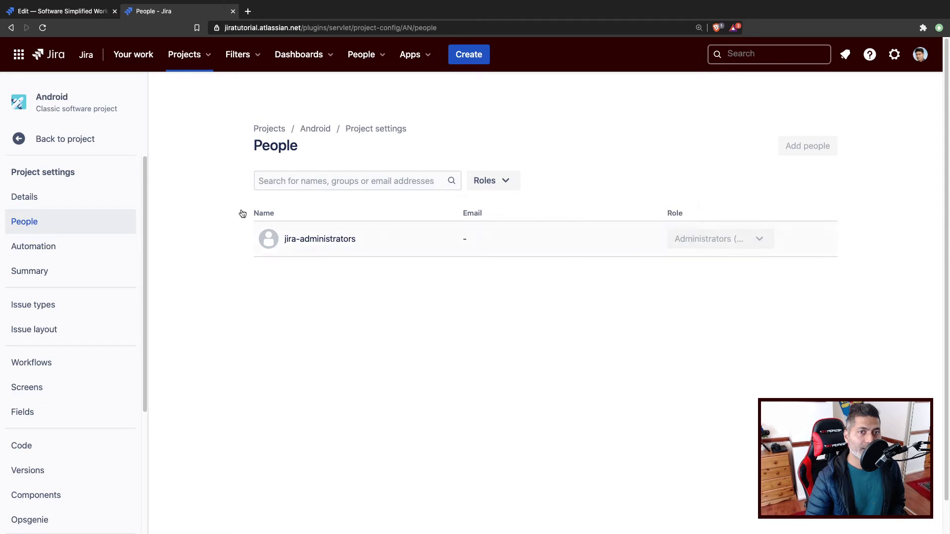
Reopen AN-3 from the recently viewed issues, assign it to yourself and move it to To Do
left_click(752, 49)
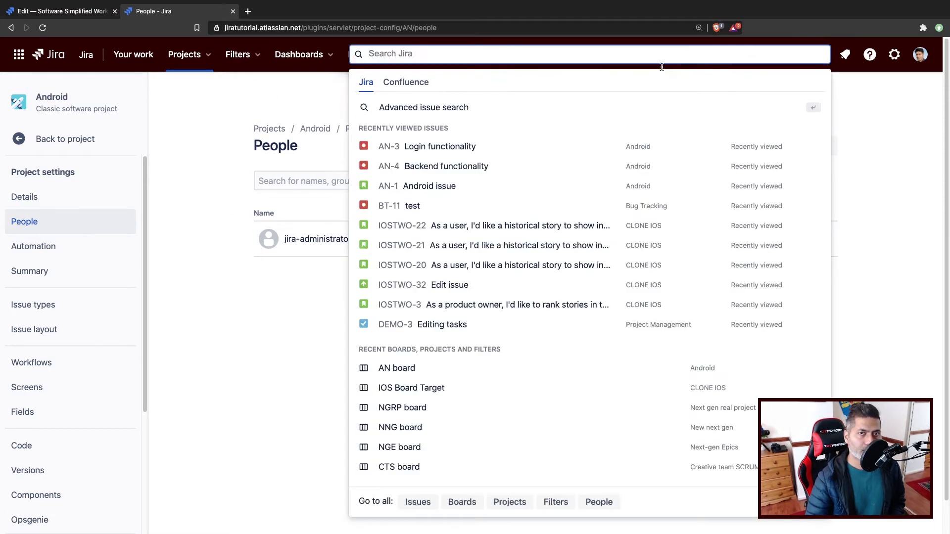
left_click(390, 147)
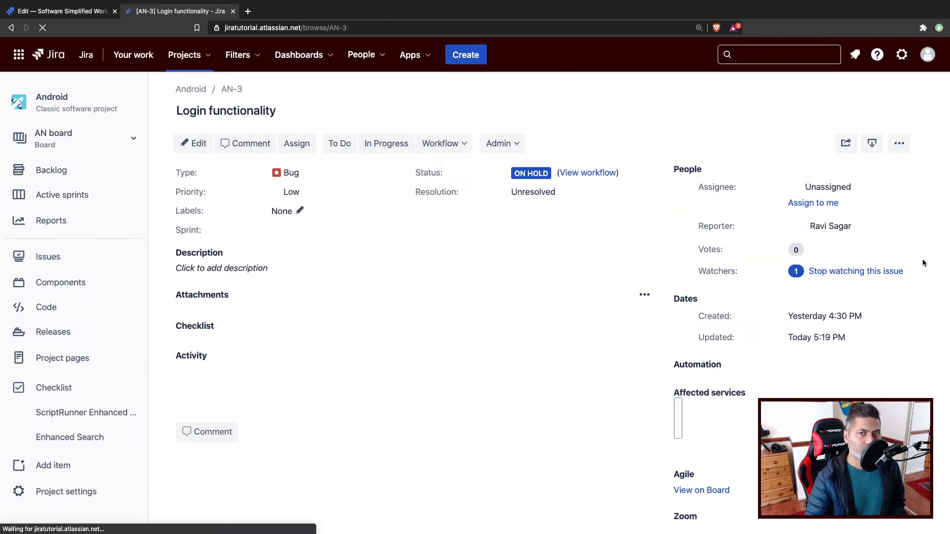
left_click(809, 204)
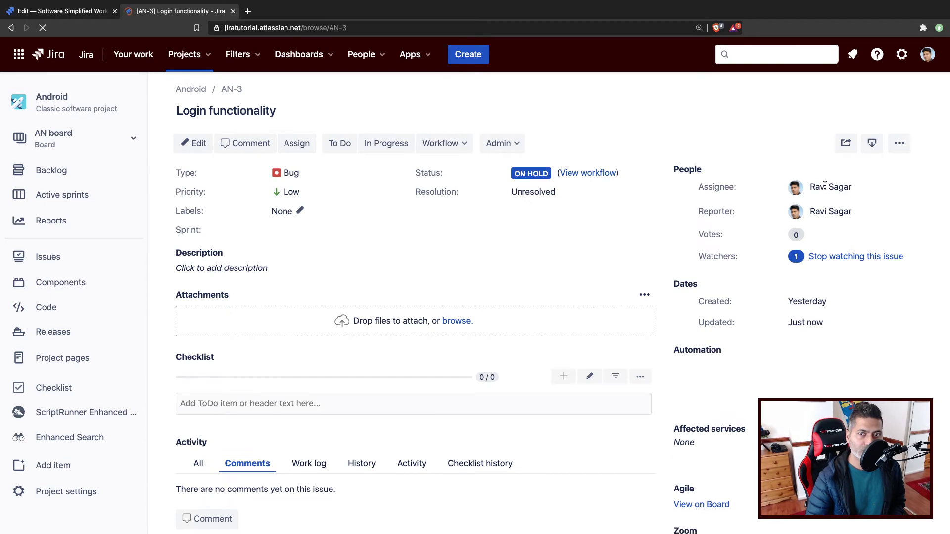
left_click(340, 143)
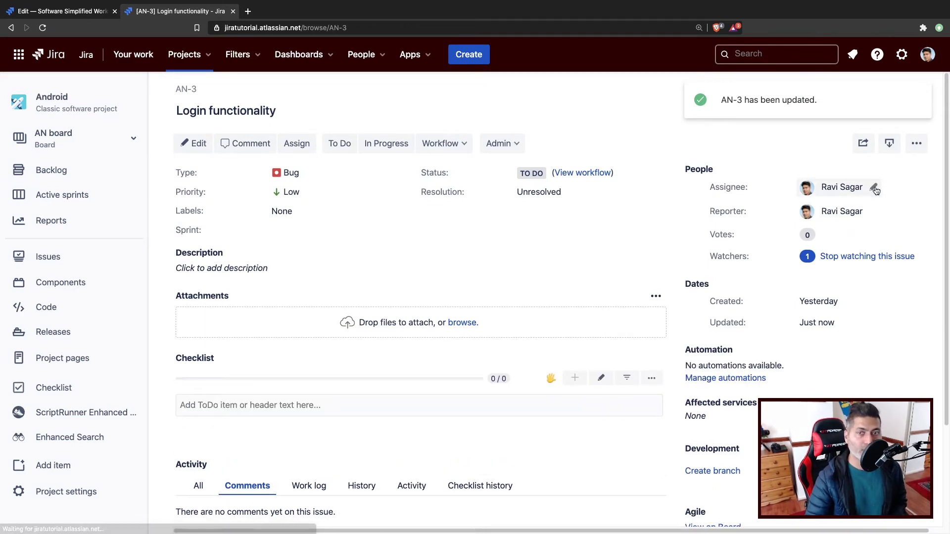
Clear the assignee of AN-3 so that the issue is unassigned
left_click(874, 188)
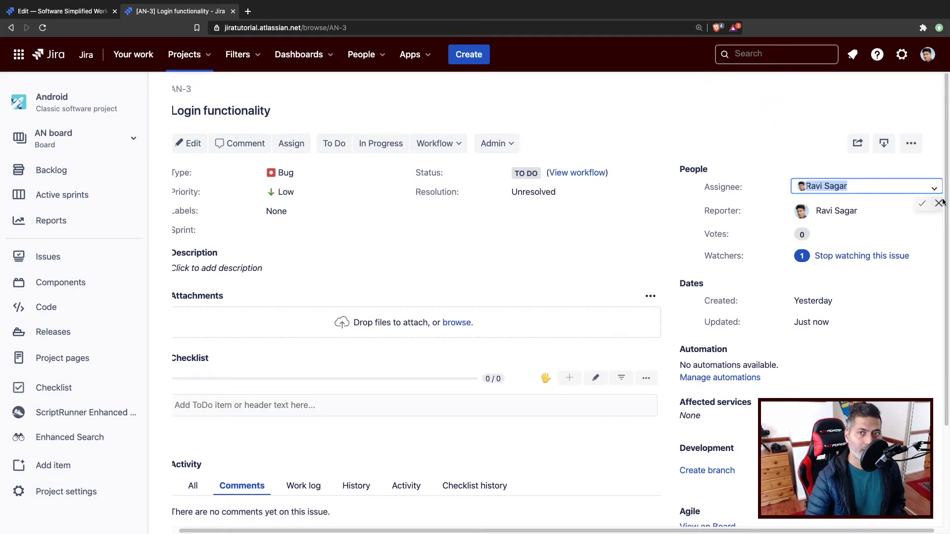
key("BackSpace")
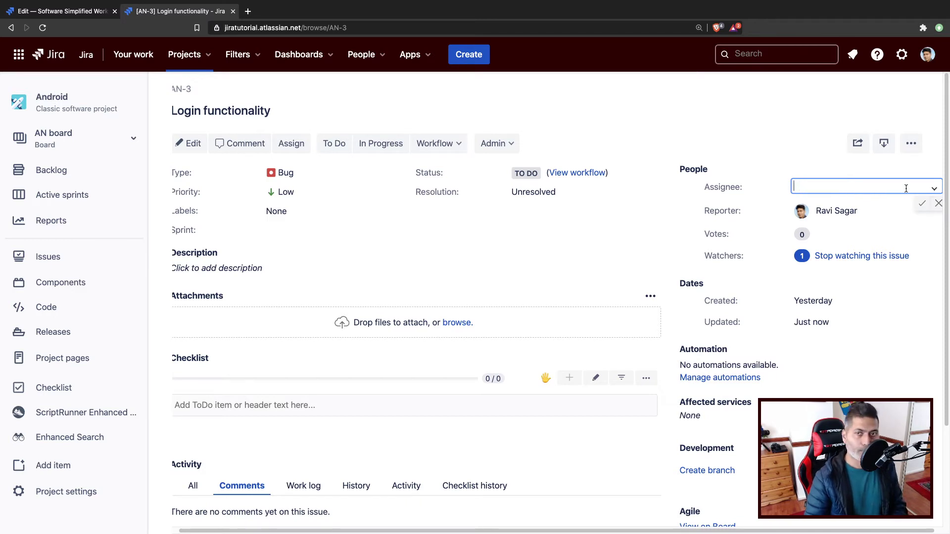
left_click(923, 204)
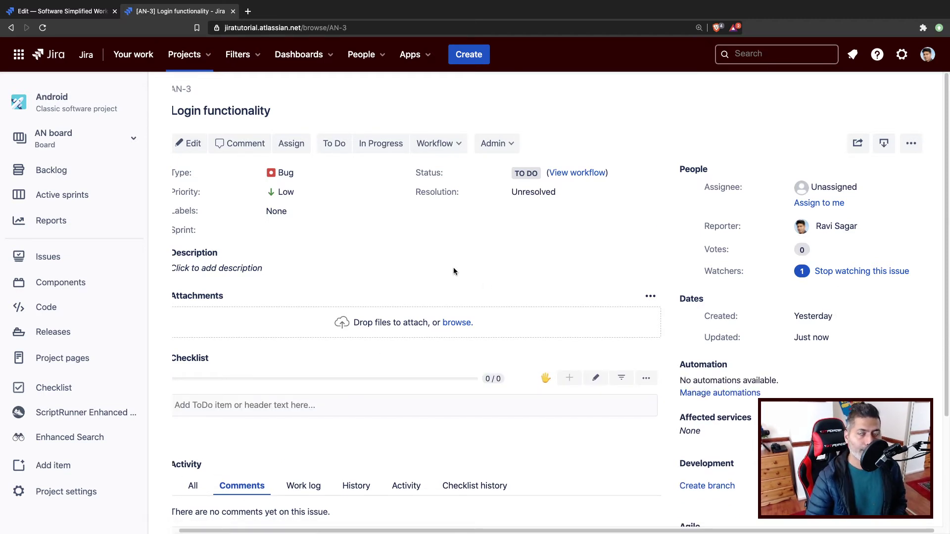
Move the unassigned AN-3 to On Hold and reload the page to check whether it gets assigned
left_click(435, 143)
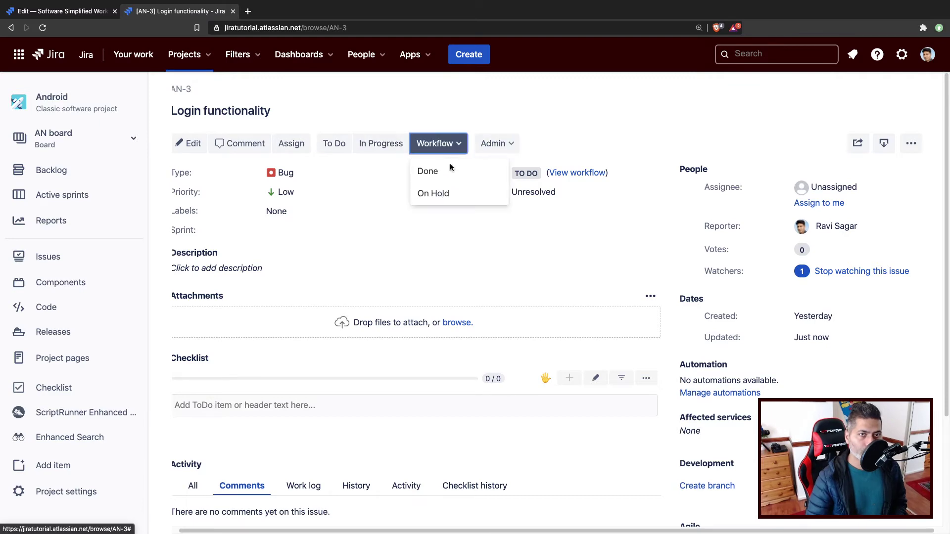
left_click(432, 193)
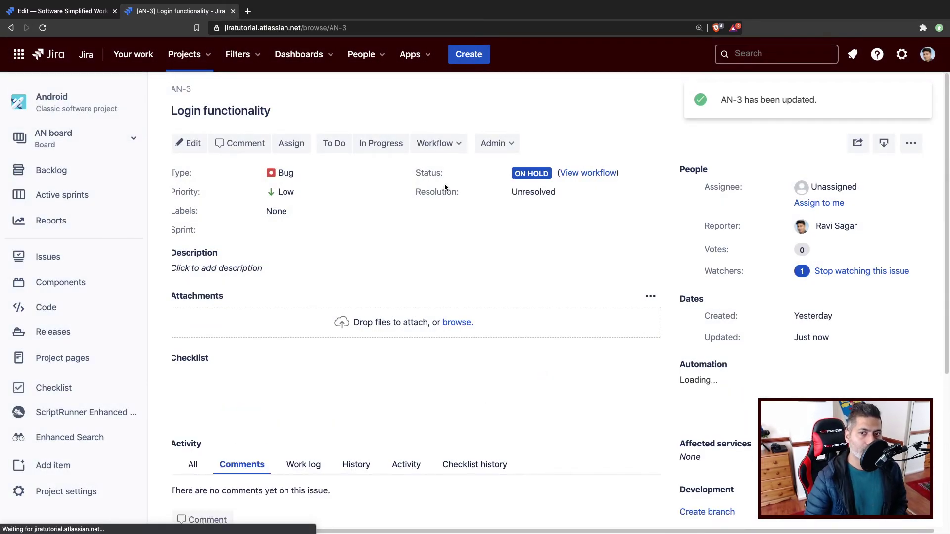
left_click(45, 29)
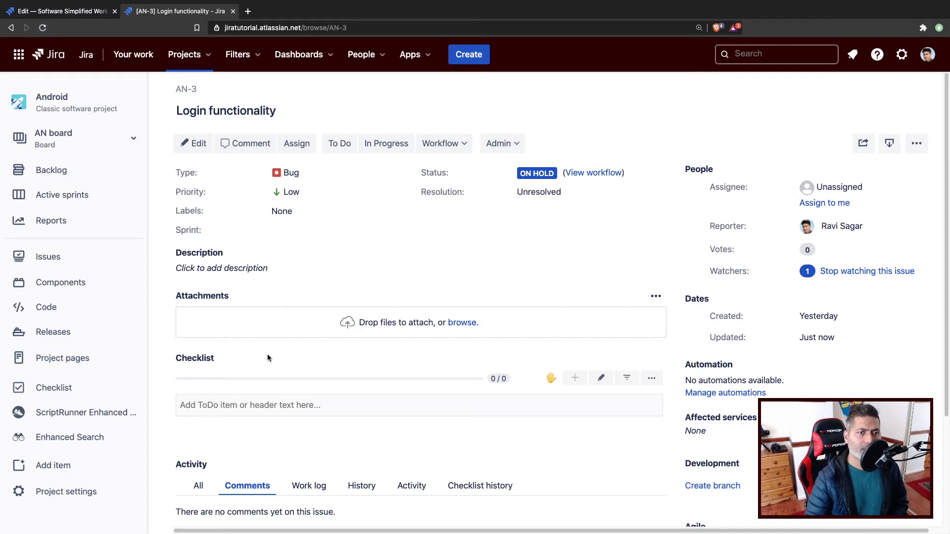
Open the Android project's Software Simplified Workflow for editing and show the post functions of its On Hold transition
left_click(67, 492)
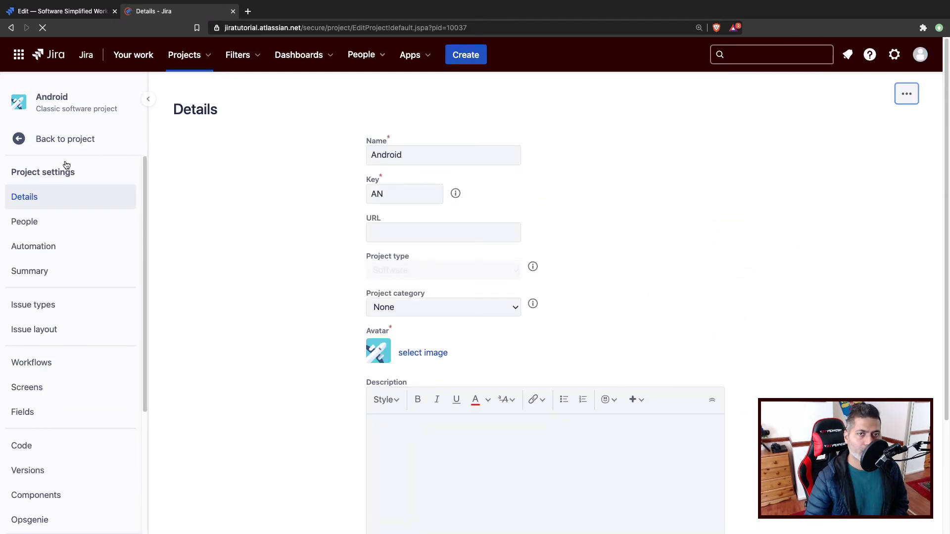
left_click(58, 363)
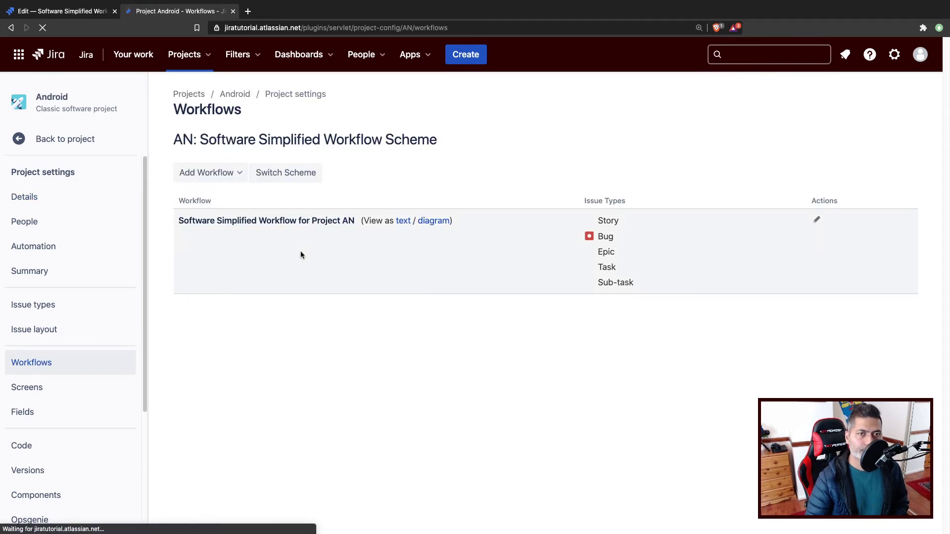
left_click(817, 220)
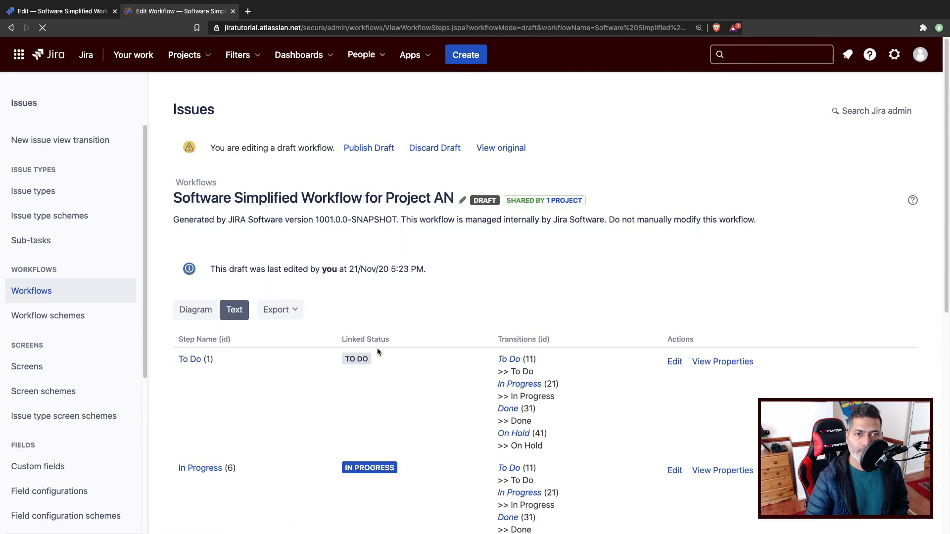
scroll(284, 340, "up", 5)
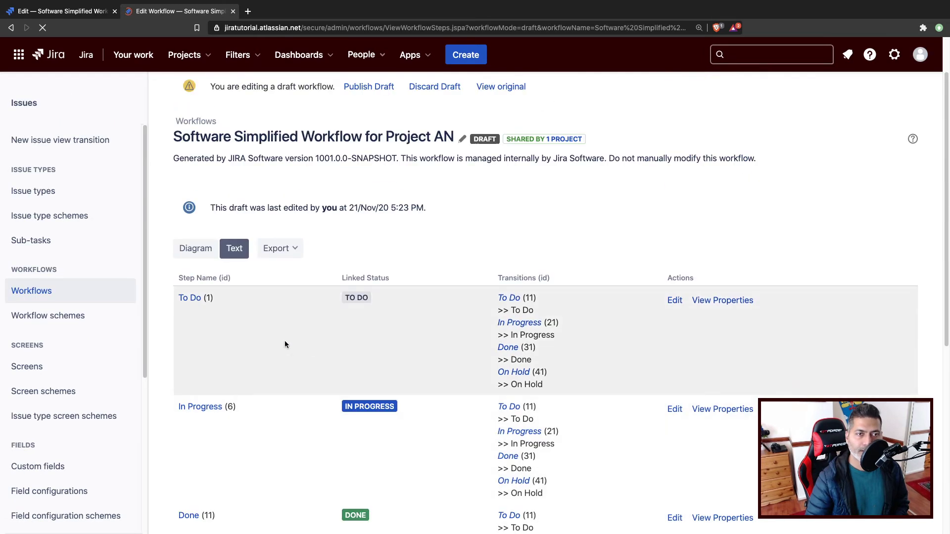
left_click(504, 371)
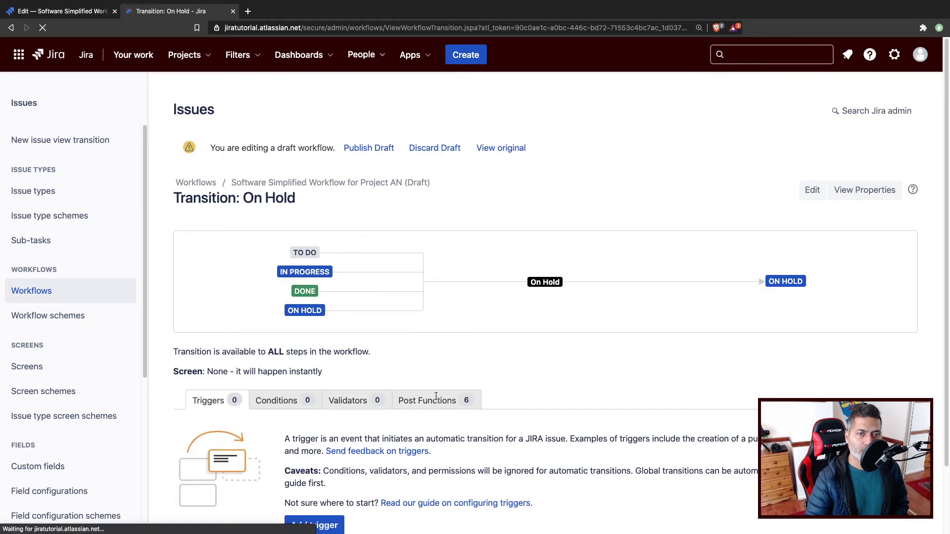
left_click(438, 399)
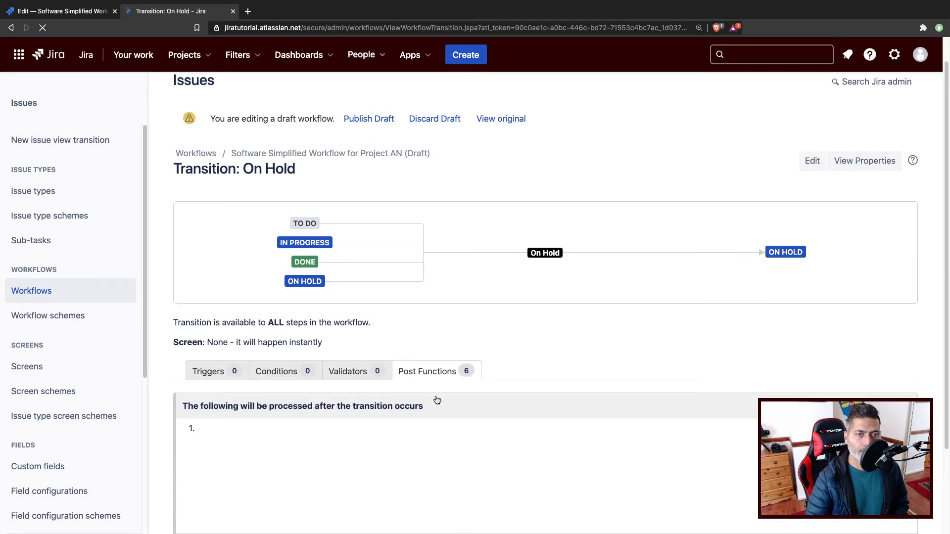
scroll(435, 399, "down", 3)
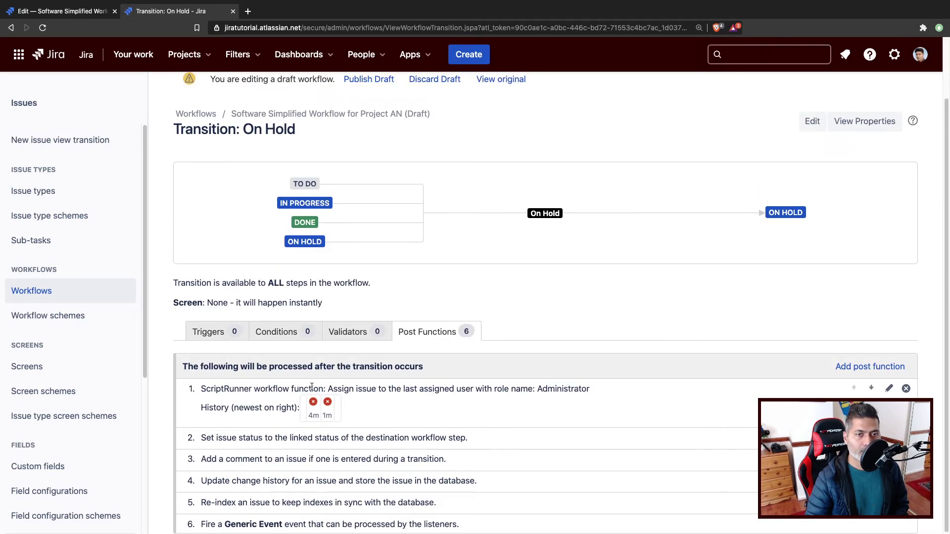
Read the log of the newest failed execution of the ScriptRunner assign post function
mouse_move(328, 403)
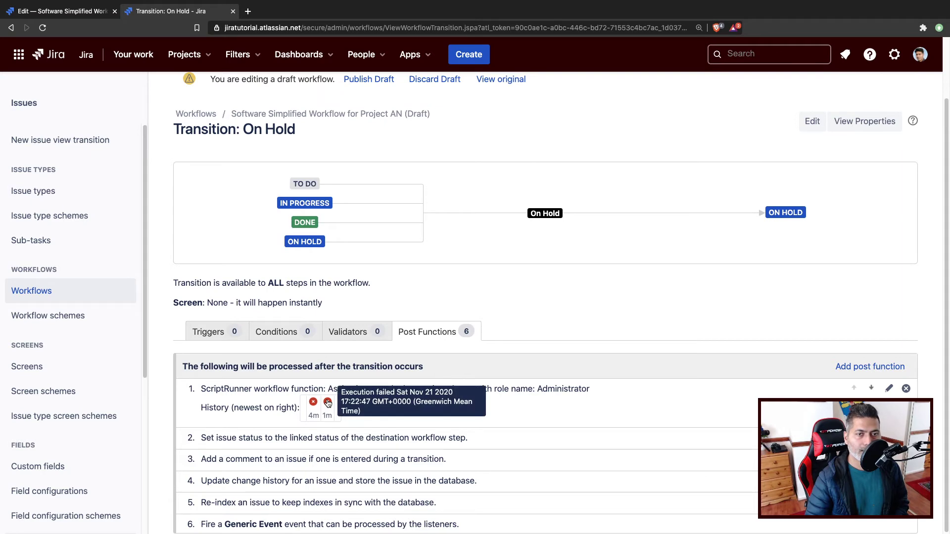
left_click(328, 403)
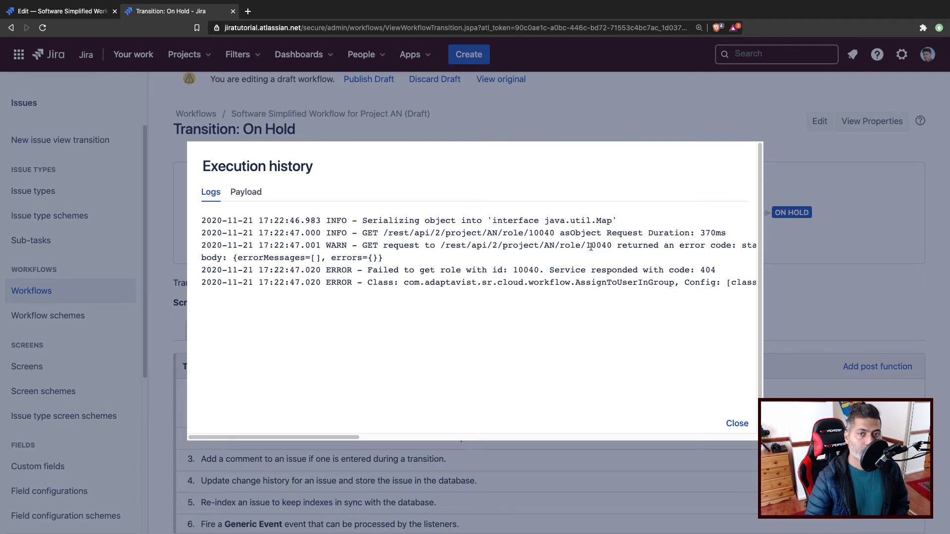
scroll(341, 438, "right", 8)
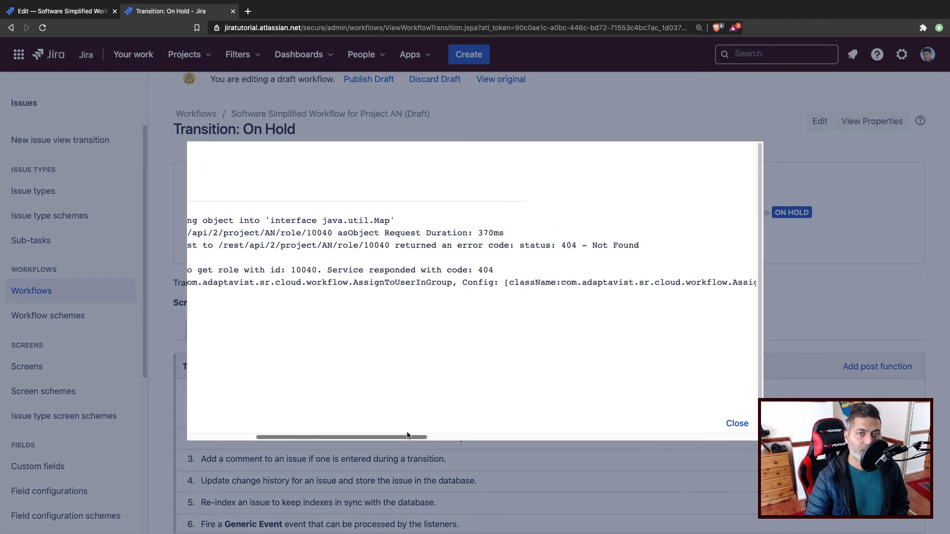
scroll(328, 435, "left", 8)
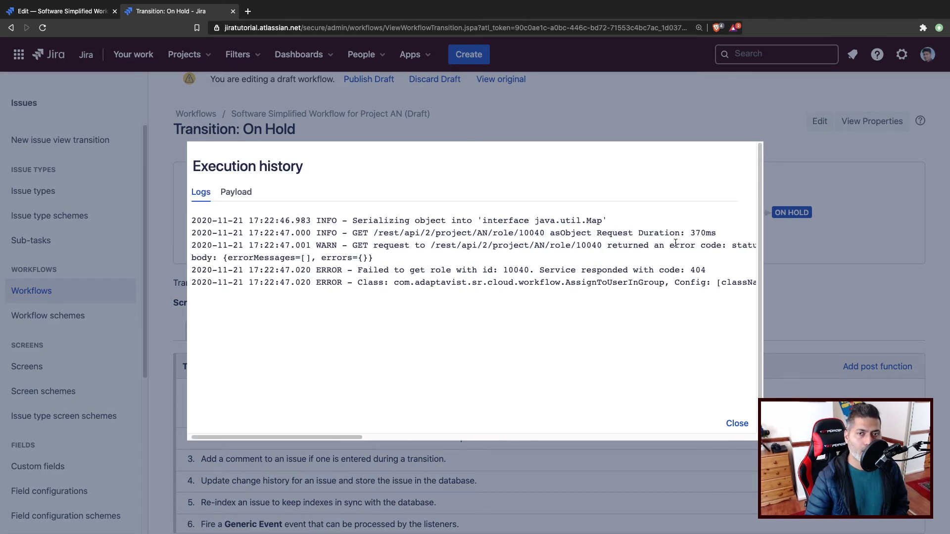
Copy the REST path /rest/api/2/project/AN/role/10040 from the log and request it on jiratutorial.atlassian.net in a new browser tab
left_click_drag(600, 246, 432, 248)
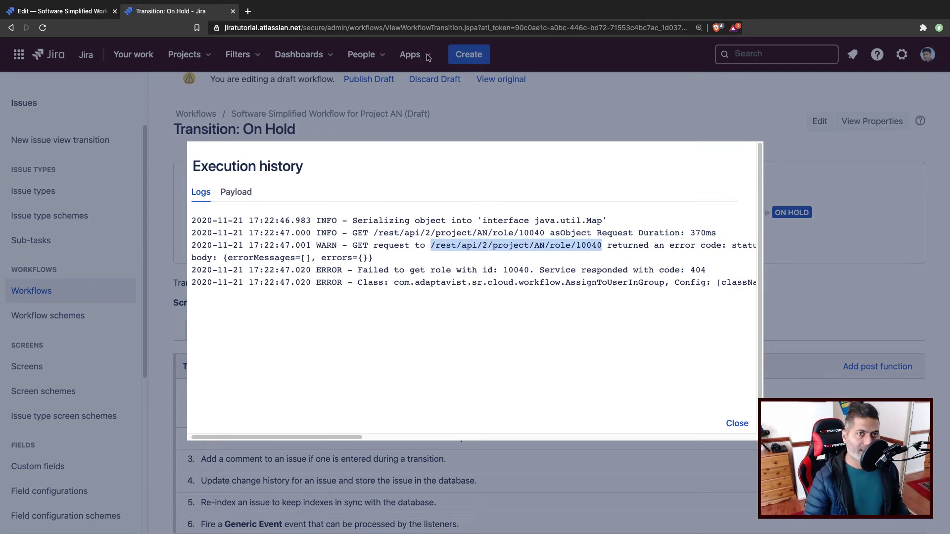
left_click(257, 28)
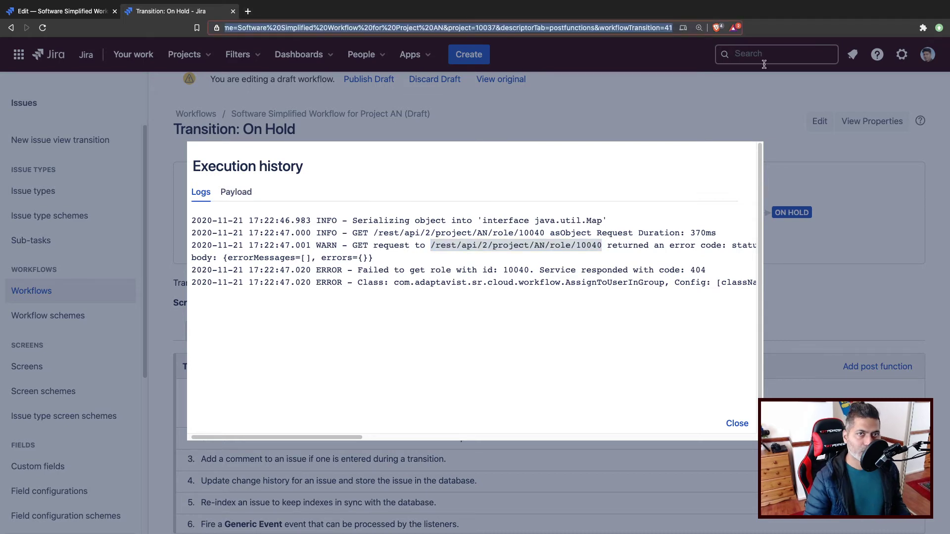
left_click(249, 12)
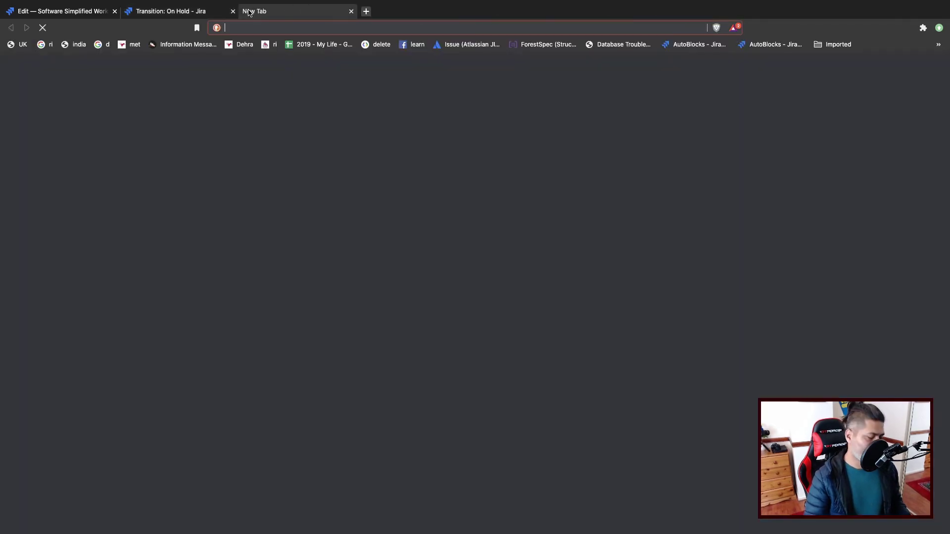
type("jiratutorial.atlassian.net/")
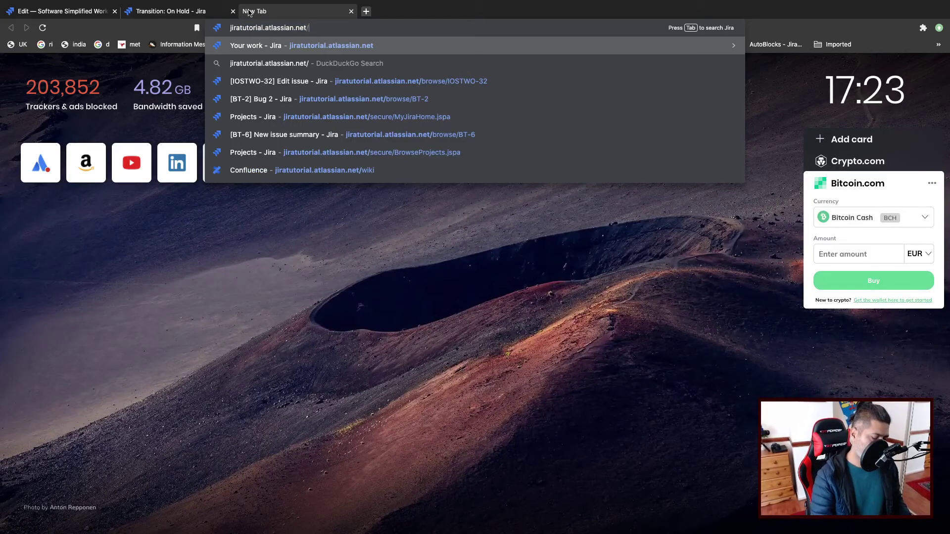
type("//rest/api/2/project/AN/role/10040")
key("Return")
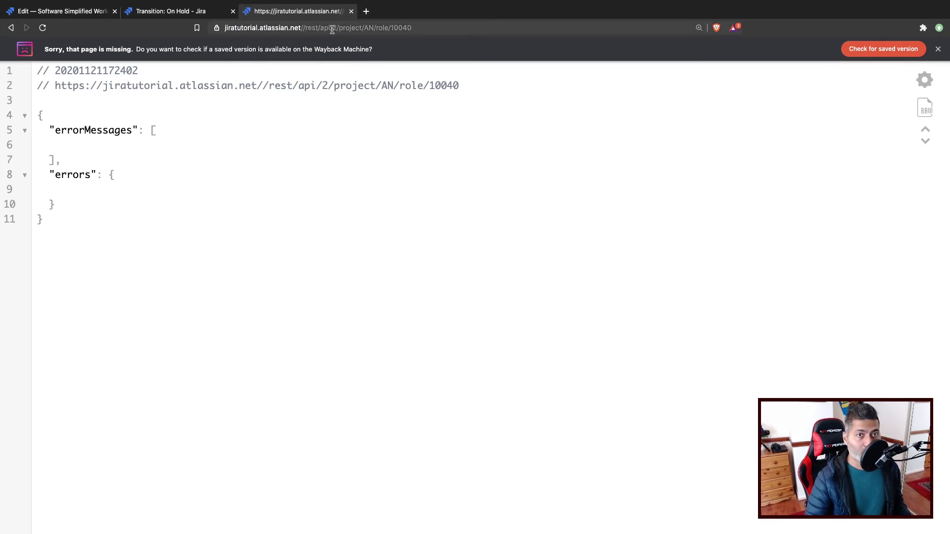
Close the execution history, open the ScriptRunner assign post function for editing, and recheck the REST response in the other browser tab
left_click(181, 13)
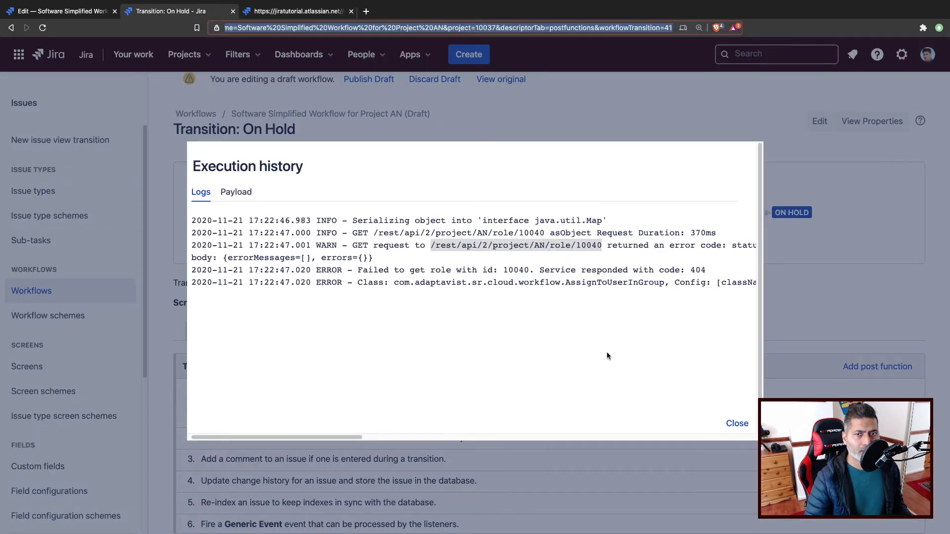
left_click(736, 424)
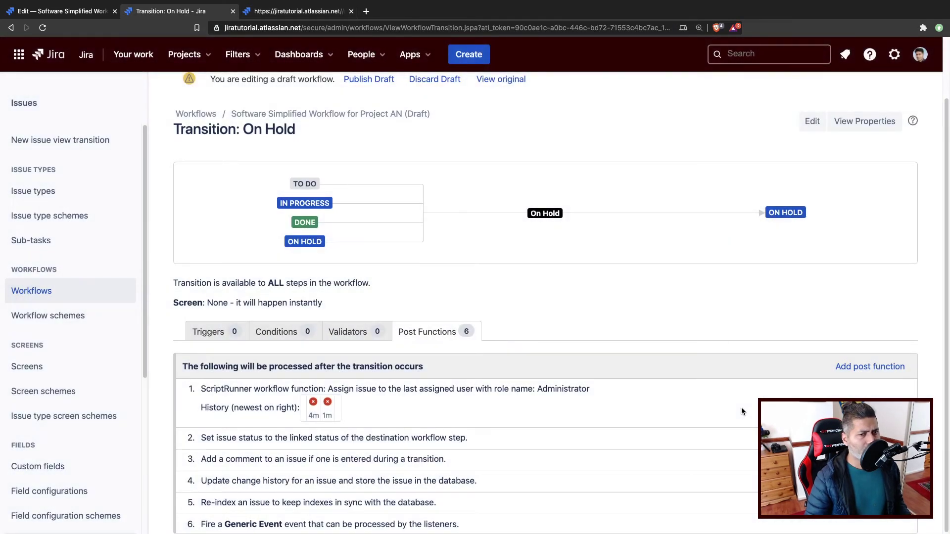
left_click(890, 389)
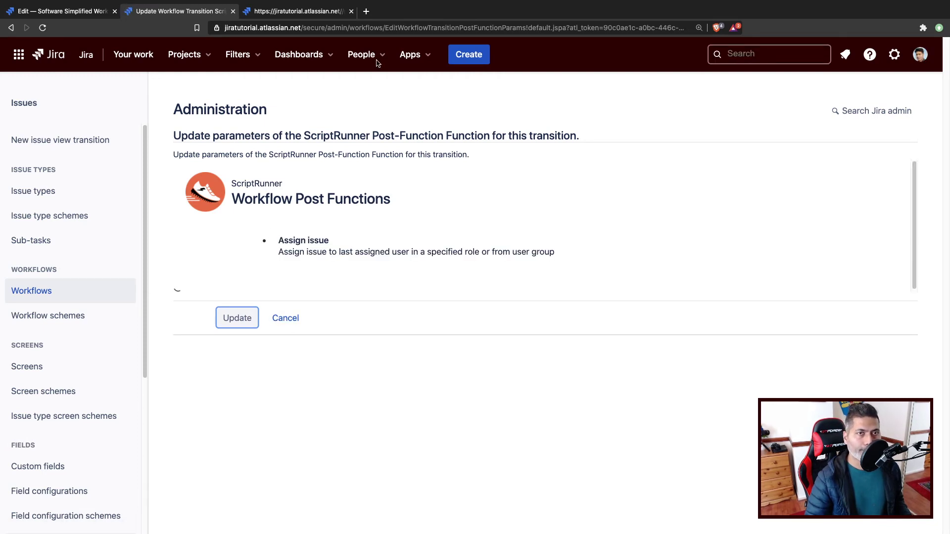
left_click(276, 15)
left_click(188, 12)
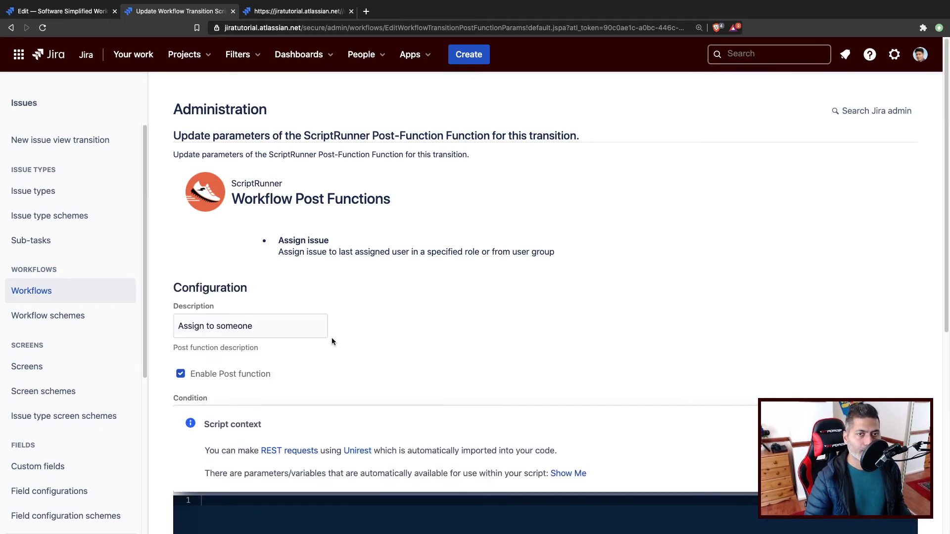
left_click(289, 15)
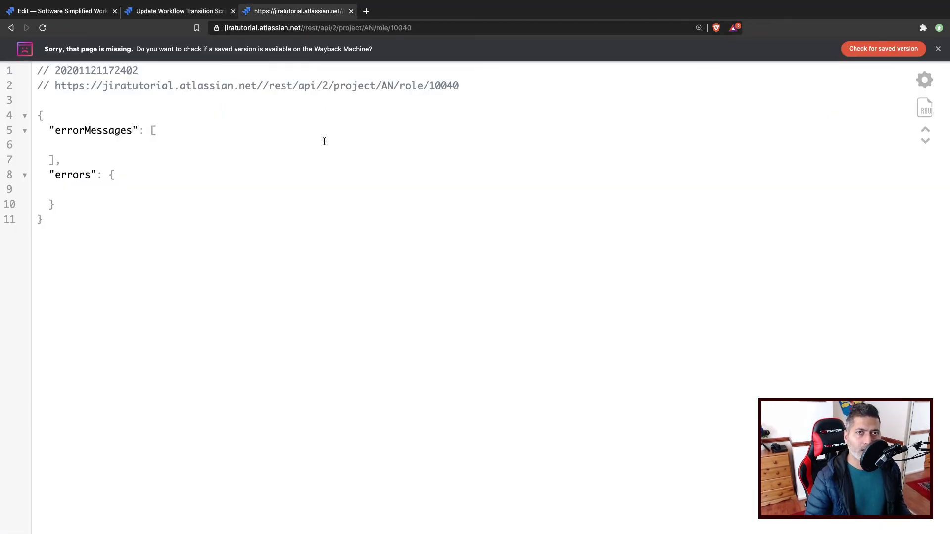
left_click(178, 11)
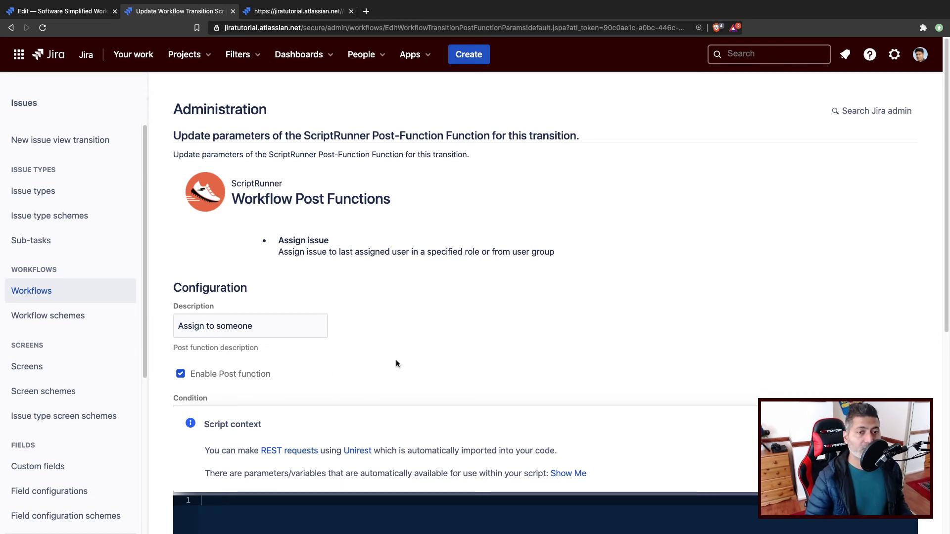
Clear the post function's Project Role, set its User Group to jira-administrators, and save the update
scroll(395, 364, "down", 6)
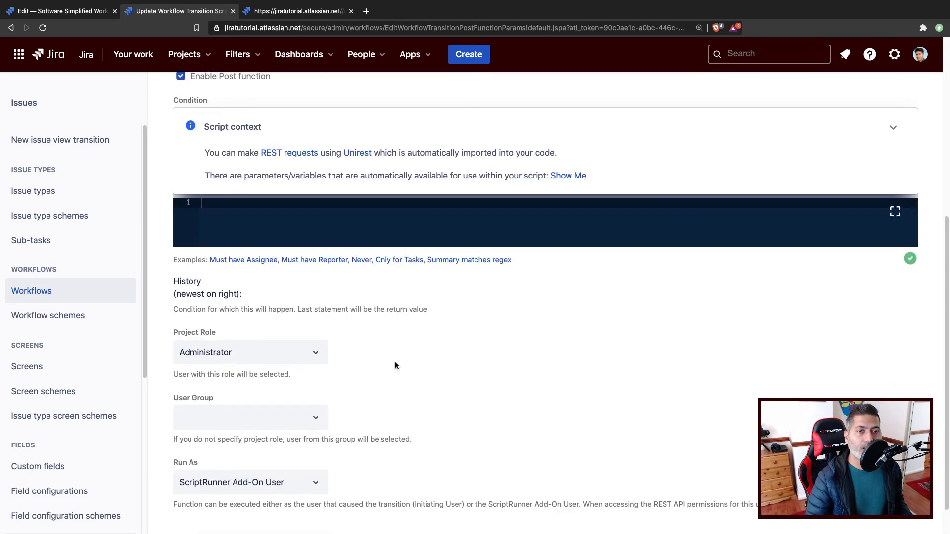
scroll(380, 365, "down", 1)
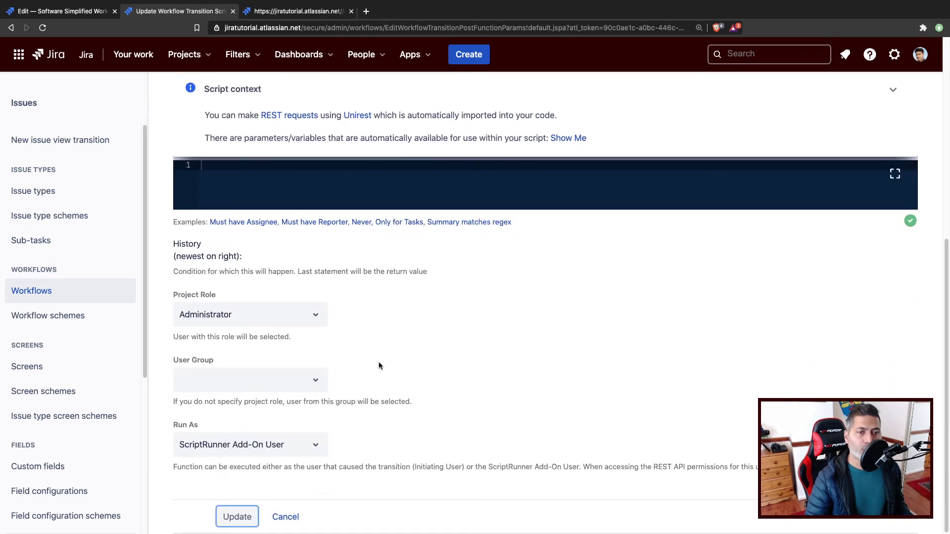
left_click(318, 316)
left_click(236, 344)
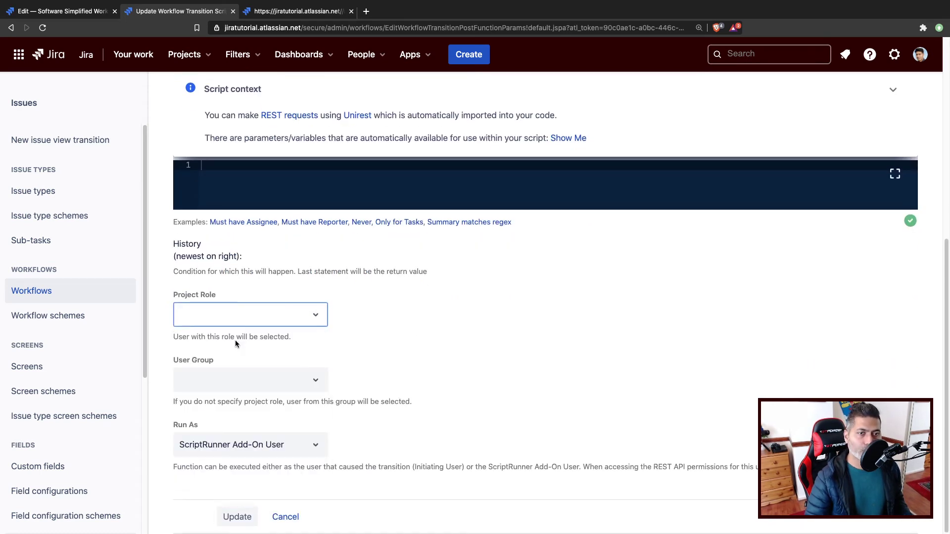
left_click(318, 386)
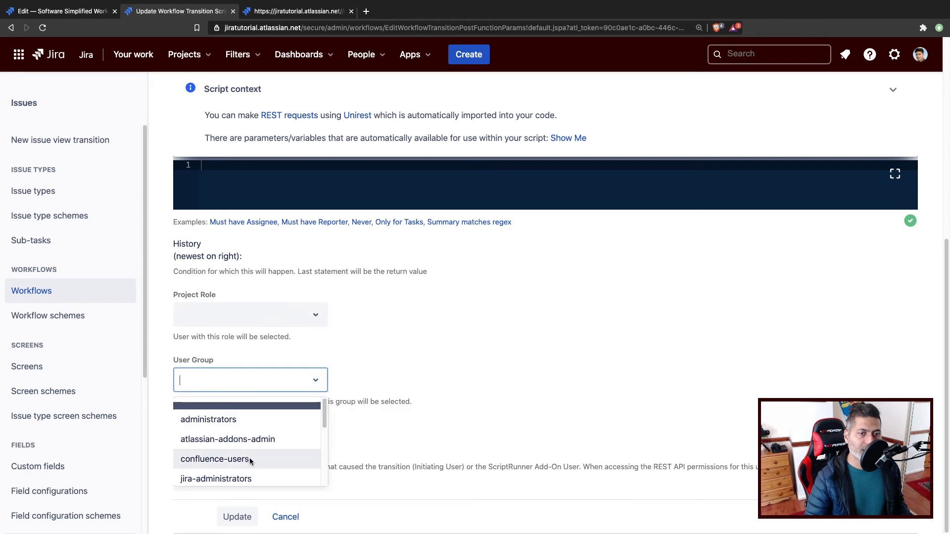
left_click(237, 478)
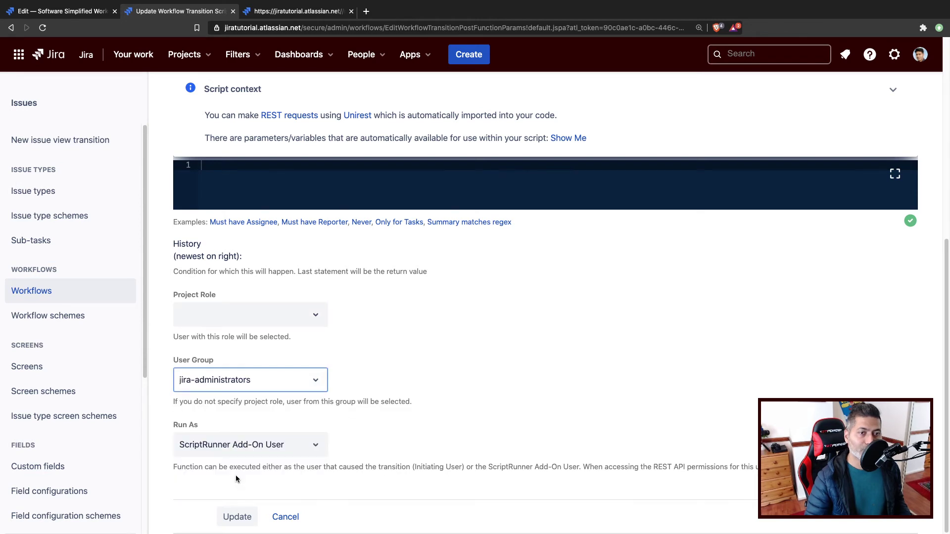
left_click(238, 517)
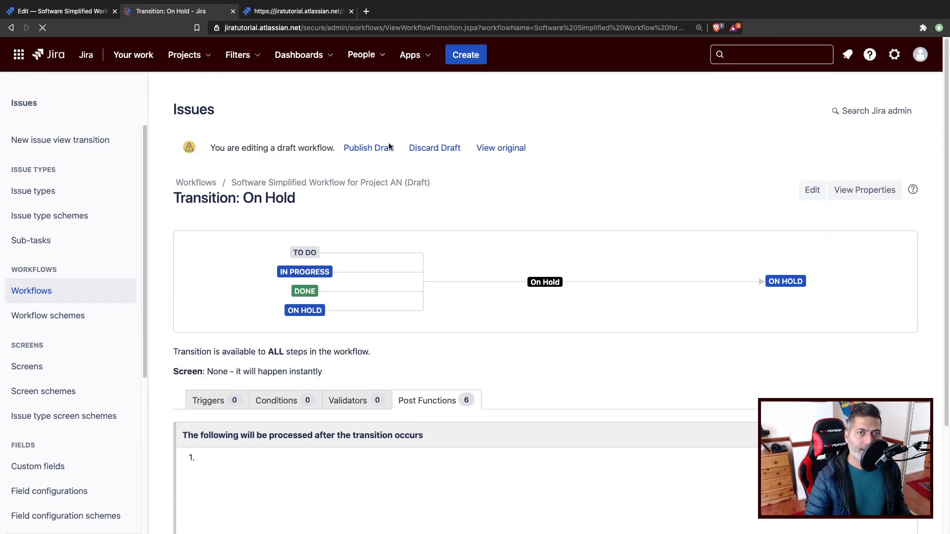
Publish the draft of the Software Simplified Workflow for Project AN
left_click(379, 149)
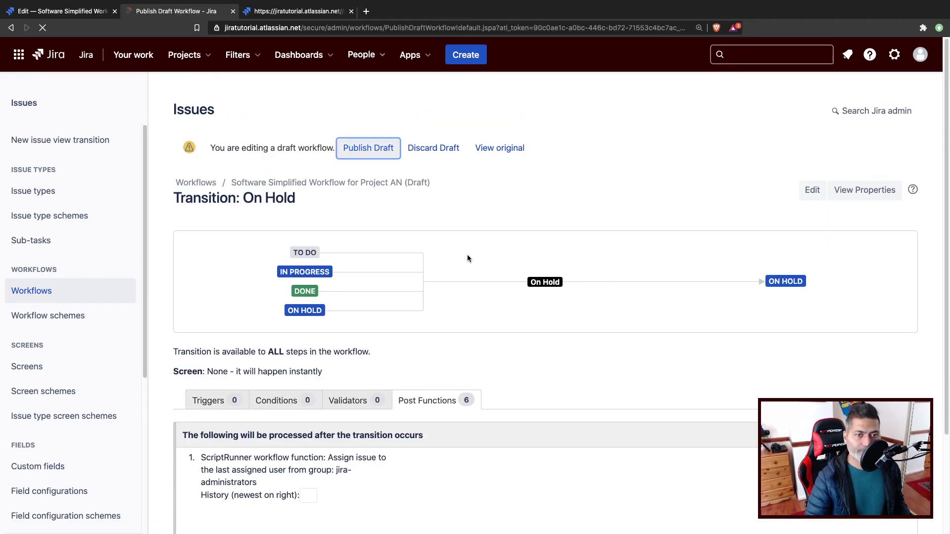
left_click(332, 251)
left_click(353, 338)
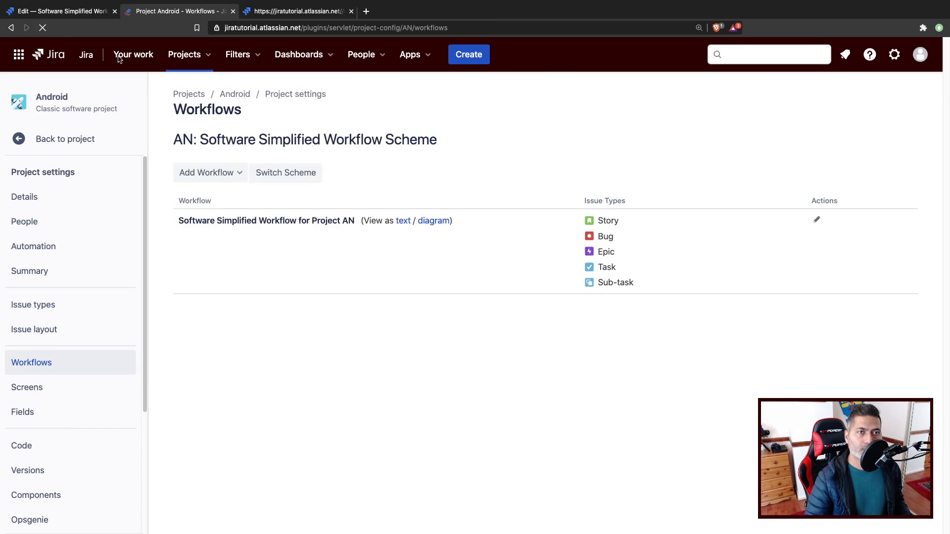
Reopen issue AN-3 through the search and move it to To Do
left_click(761, 55)
left_click(409, 144)
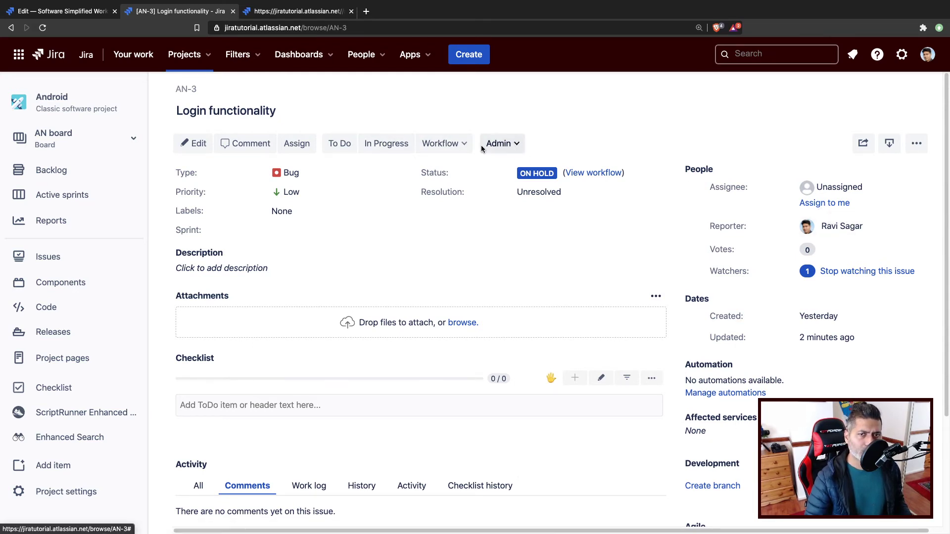
left_click(327, 145)
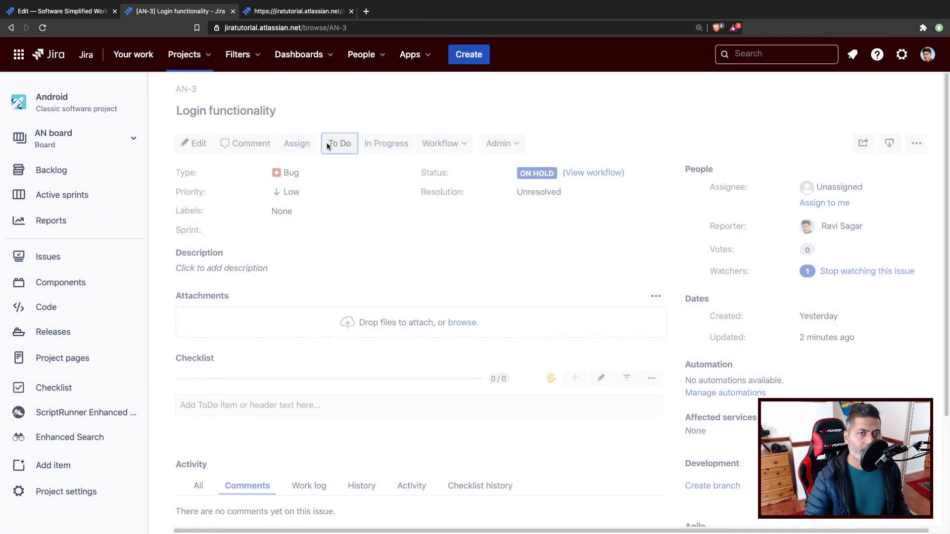
Transition AN-3 to On Hold and reload the page to check its assignee
left_click(446, 143)
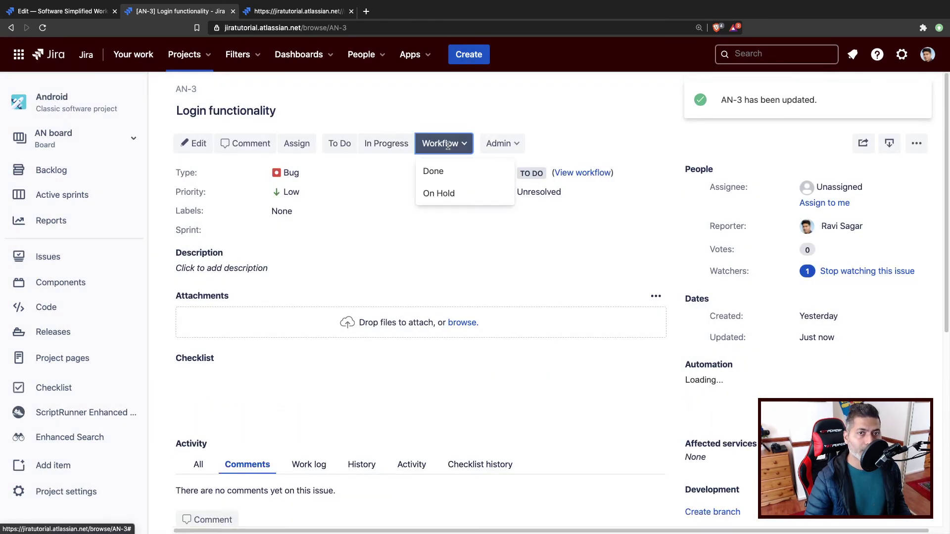
left_click(447, 197)
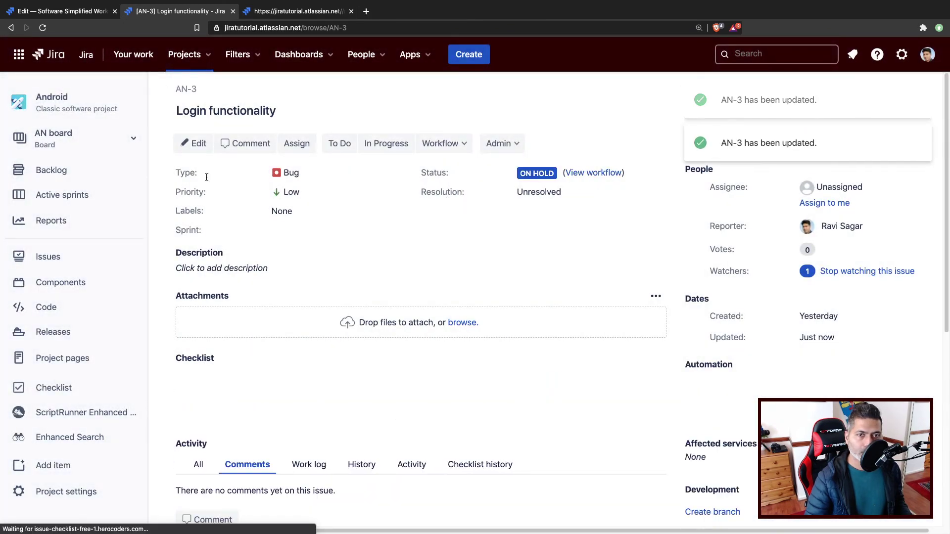
left_click(42, 28)
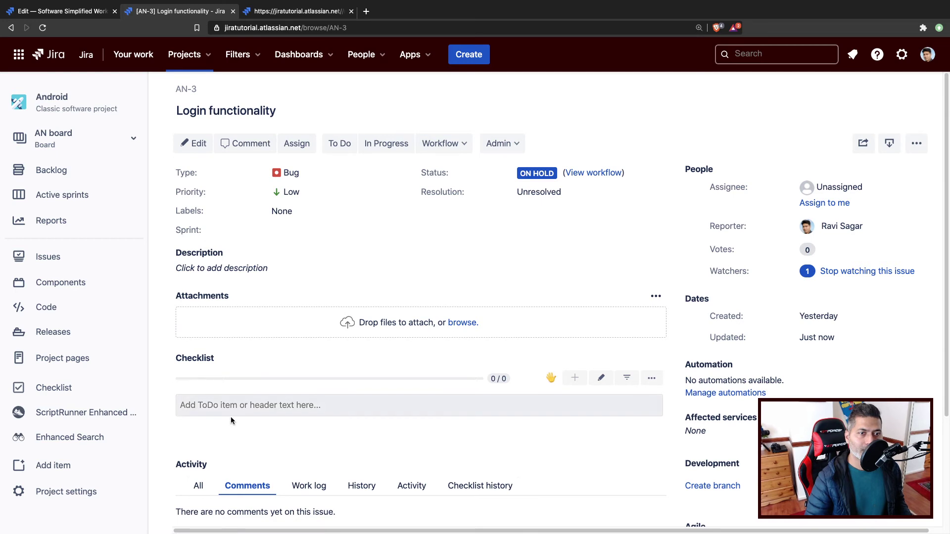
Open the draft workflow from the Android project's settings and display the post functions of the On Hold transition
left_click(36, 496)
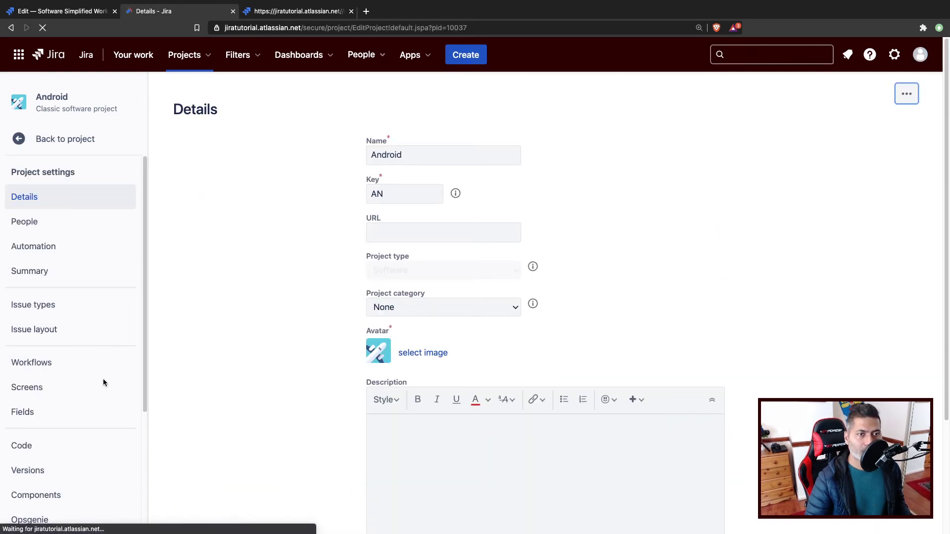
left_click(47, 364)
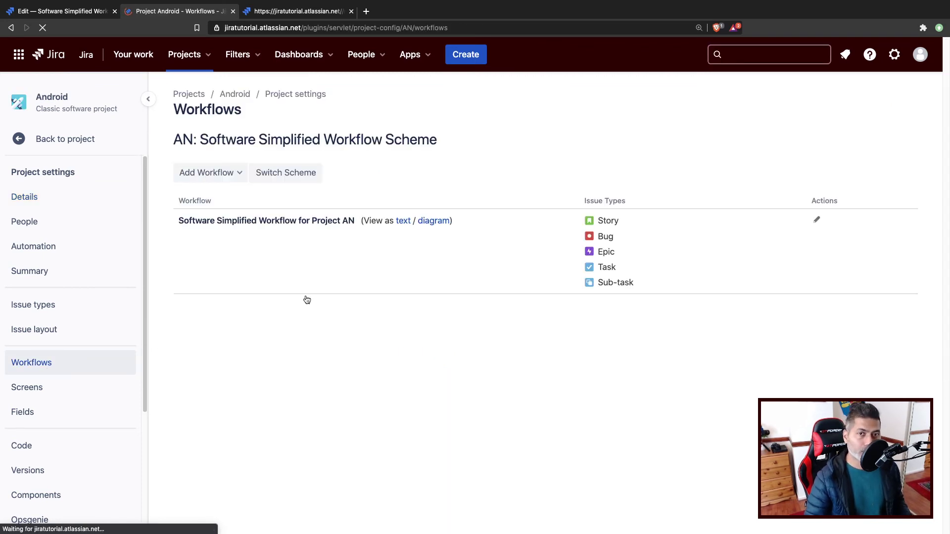
left_click(816, 220)
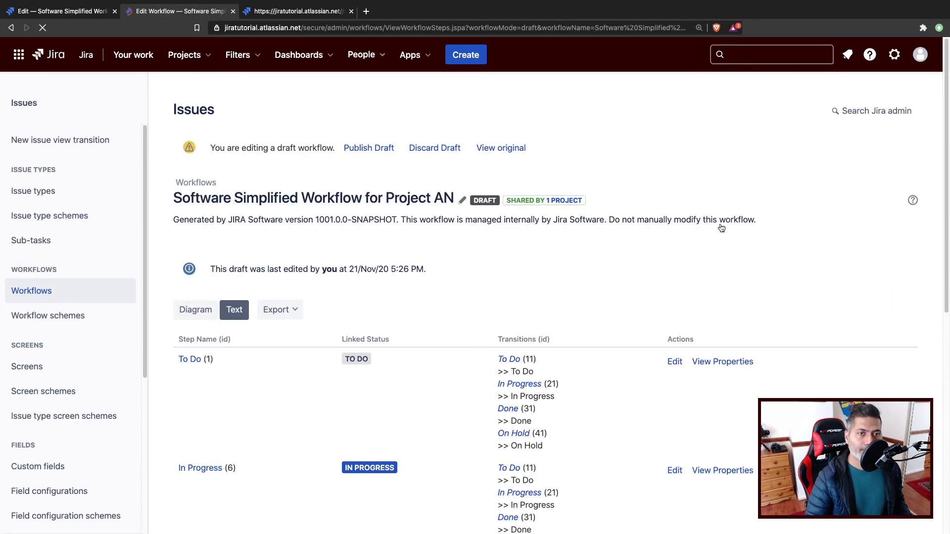
scroll(421, 381, "up", 8)
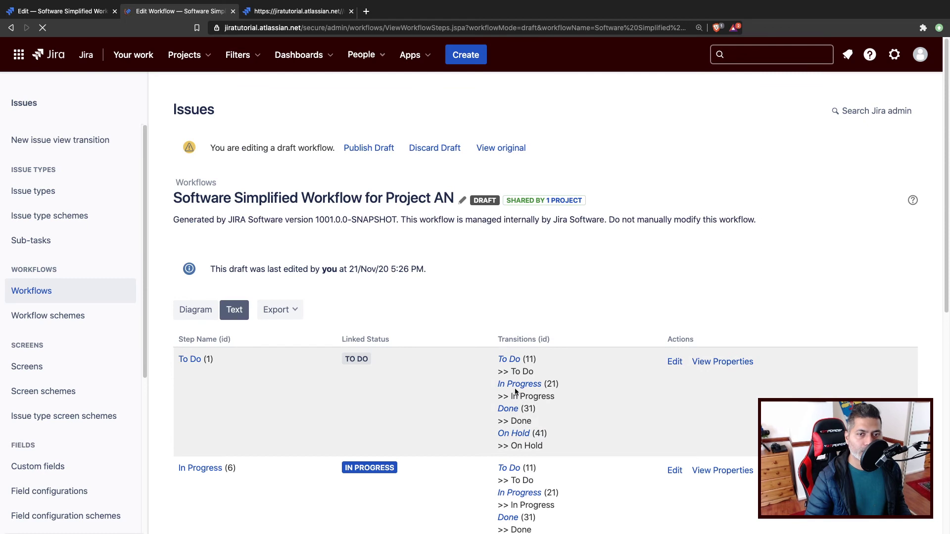
left_click(509, 434)
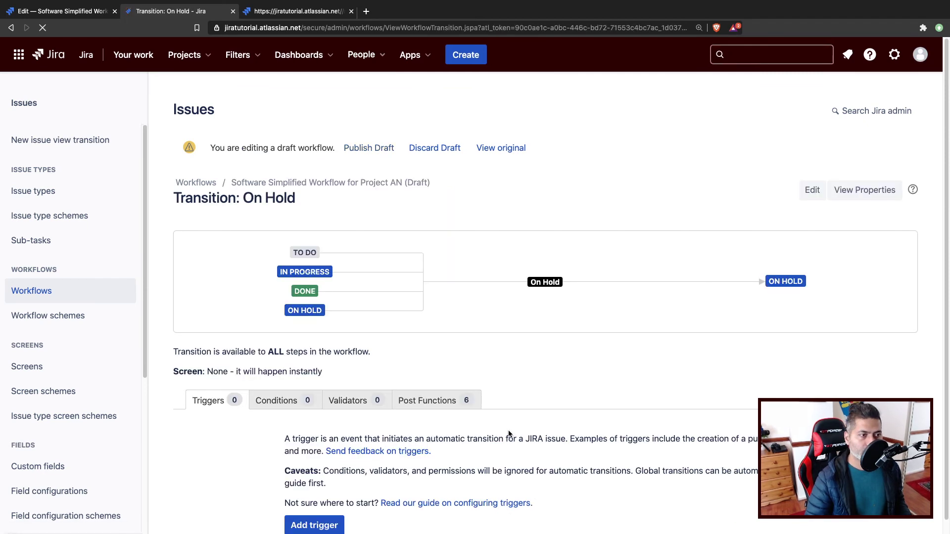
left_click(445, 401)
scroll(442, 400, "down", 1)
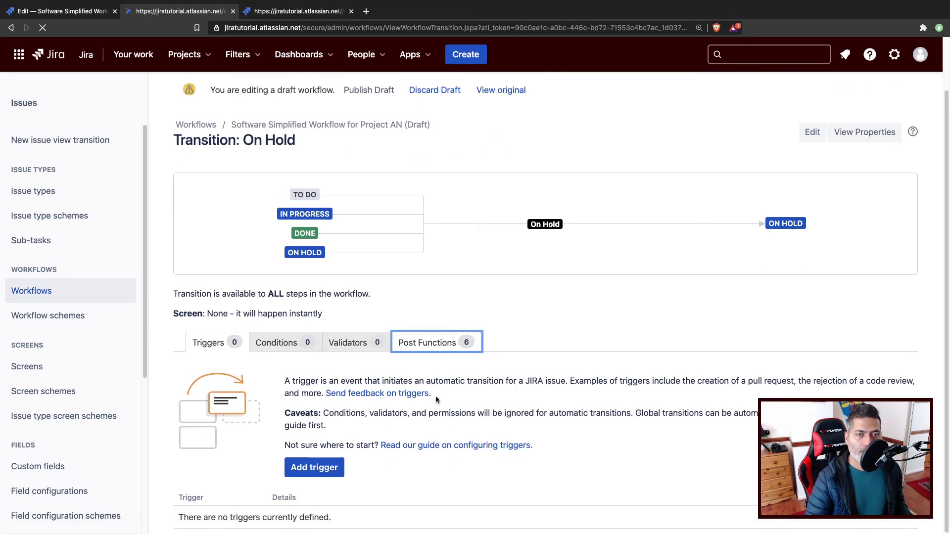
scroll(437, 401, "down", 1)
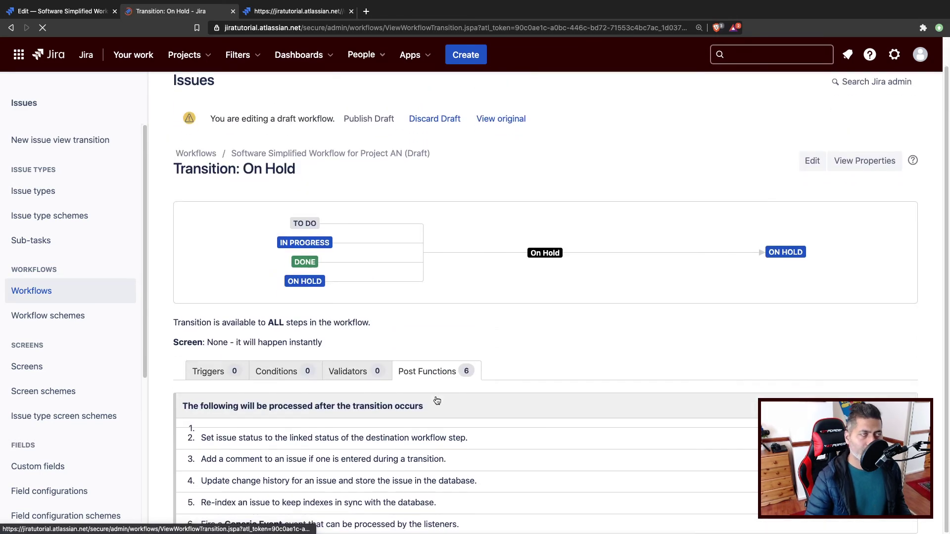
scroll(437, 401, "down", 3)
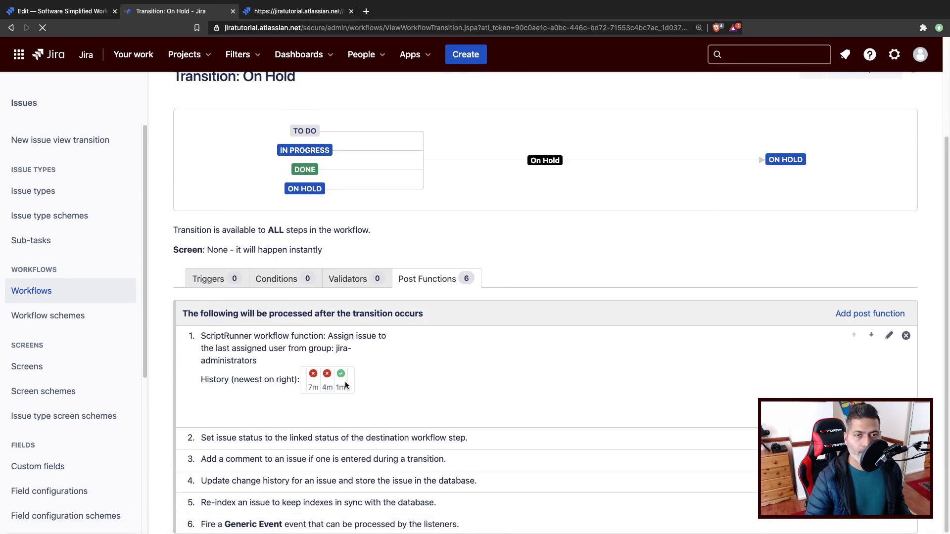
Examine the execution log of the newest run of the jira-administrators ScriptRunner post function, and close it
mouse_move(341, 404)
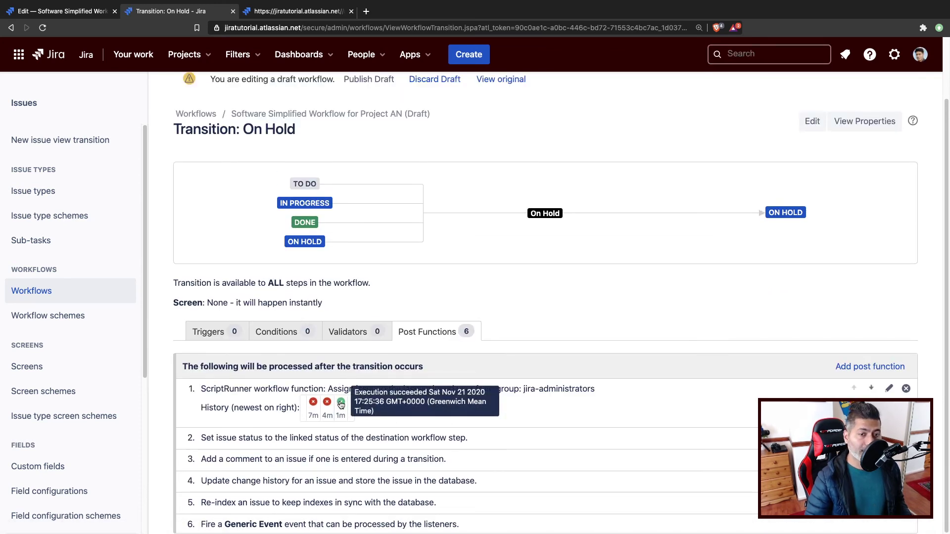
left_click(341, 404)
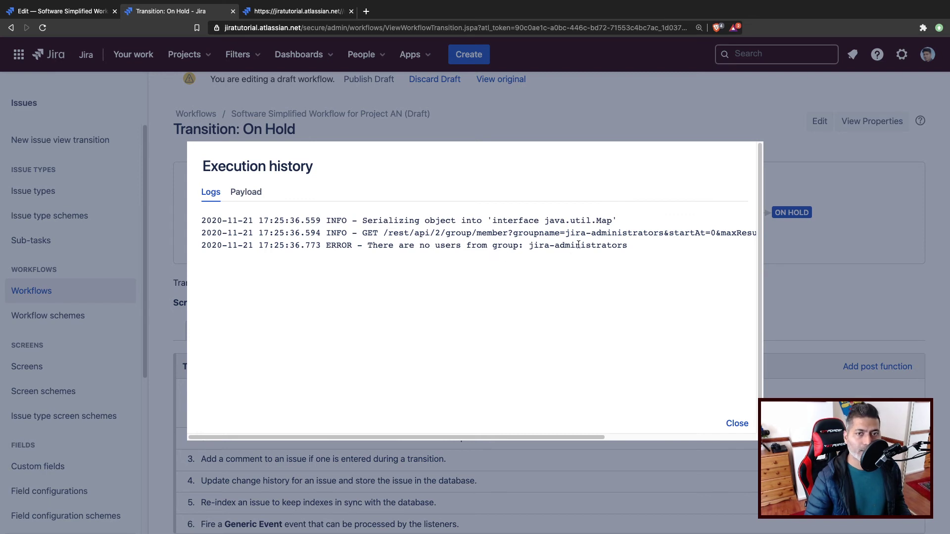
left_click_drag(471, 437, 420, 437)
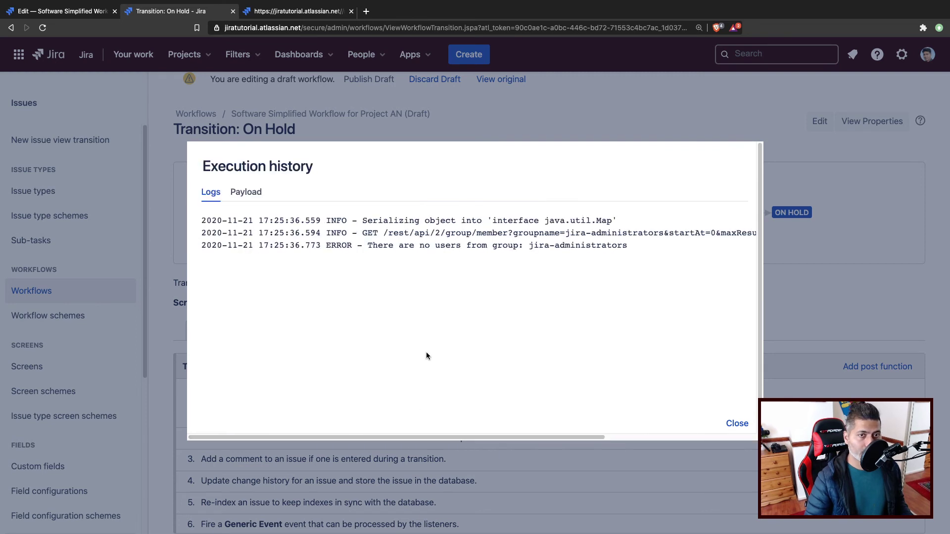
left_click(737, 424)
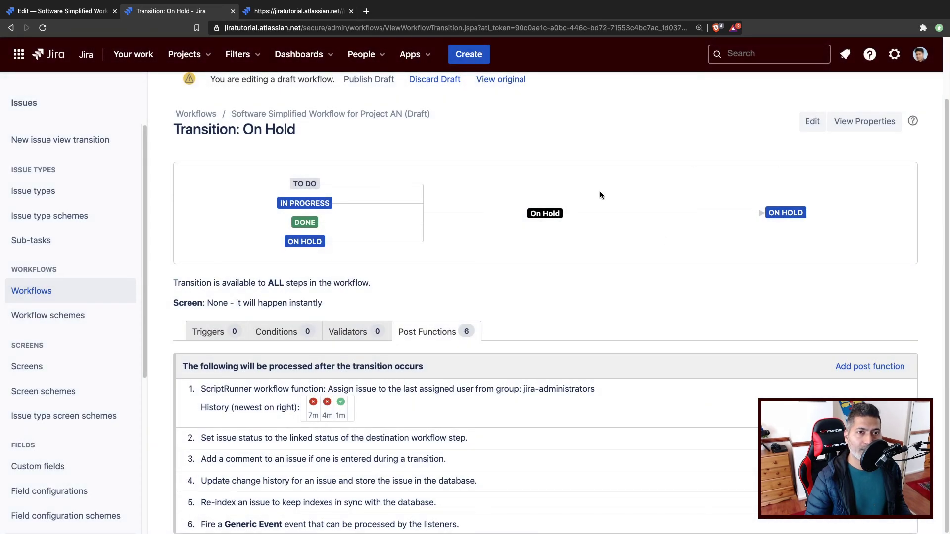
scroll(534, 132, "up", 3)
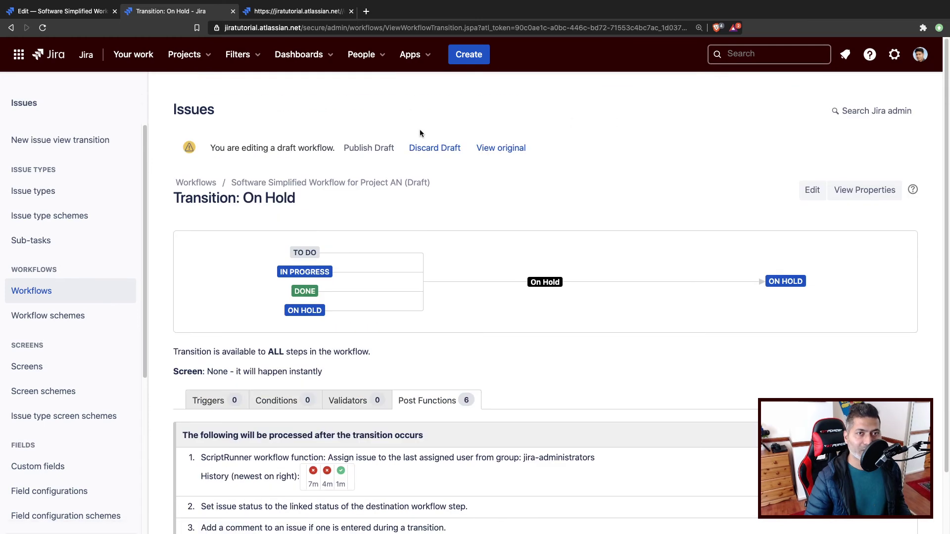
Switch to Atlassian user management and open the jira-administrators group
left_click(918, 63)
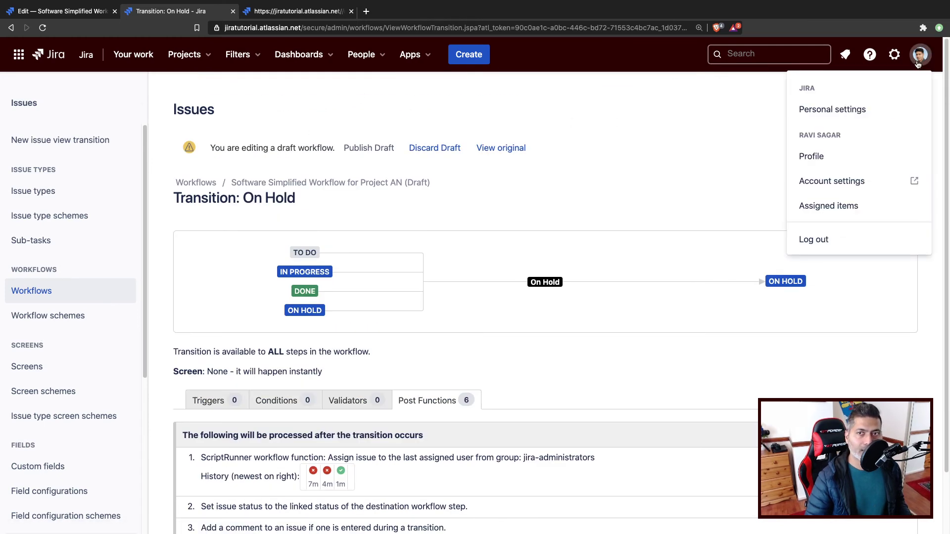
left_click(731, 138)
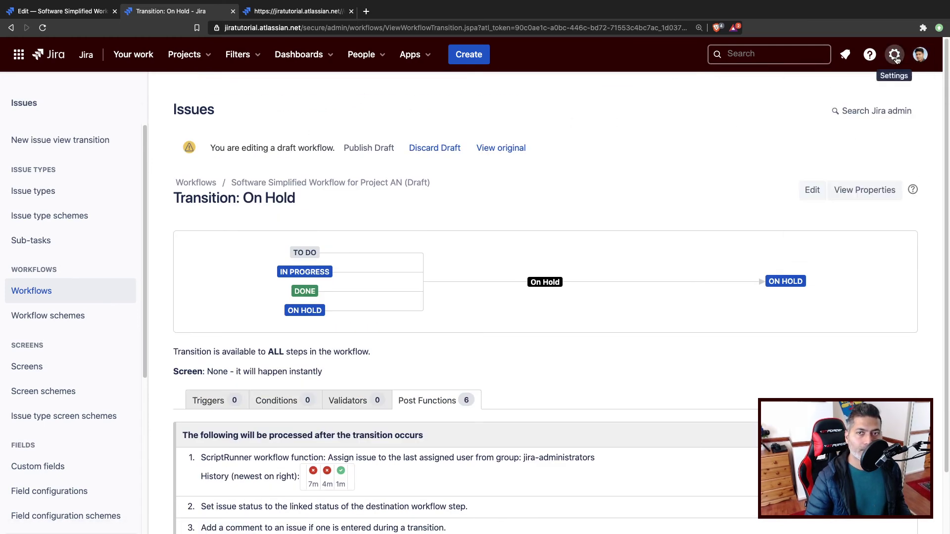
left_click(894, 54)
left_click(671, 150)
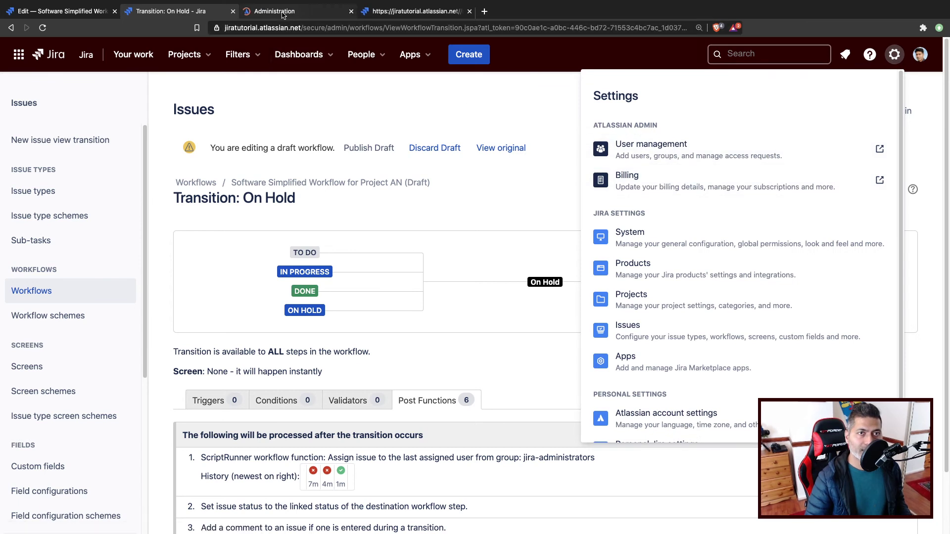
left_click(283, 15)
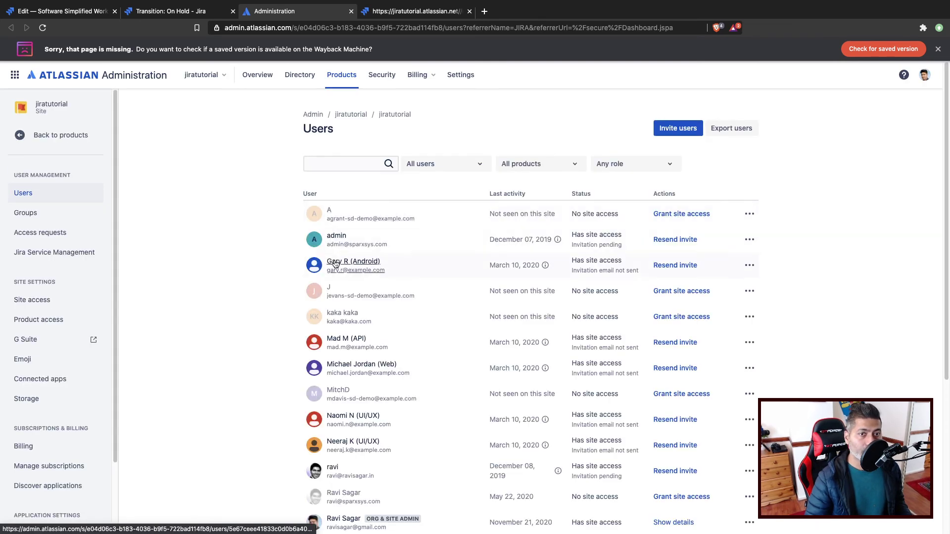
left_click(25, 217)
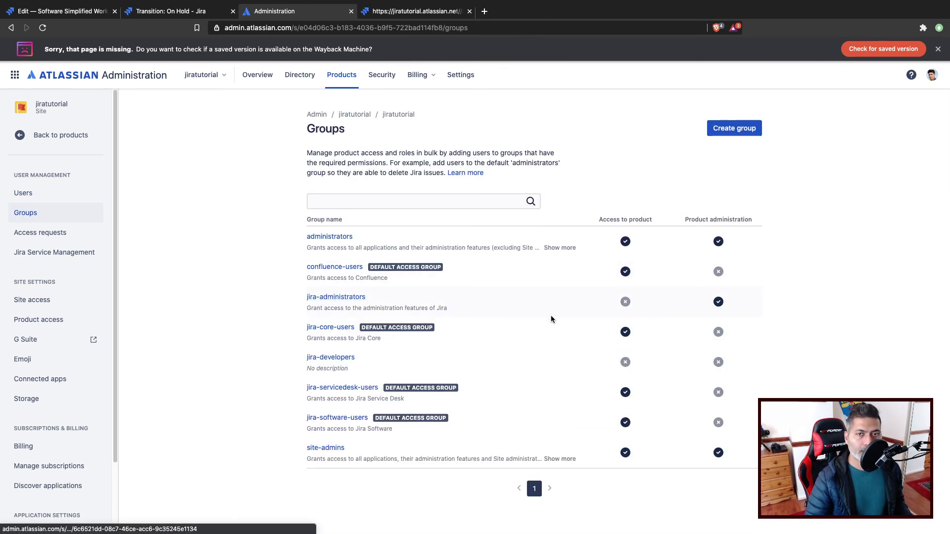
left_click(351, 297)
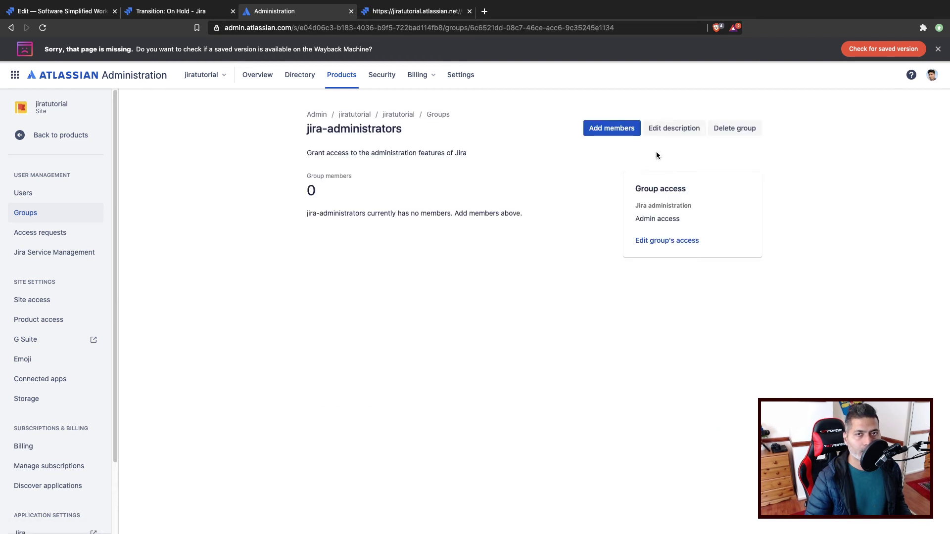
Search for "ra" and add the site admin's account as a member of the jira-administrators group
left_click(611, 128)
type("ra")
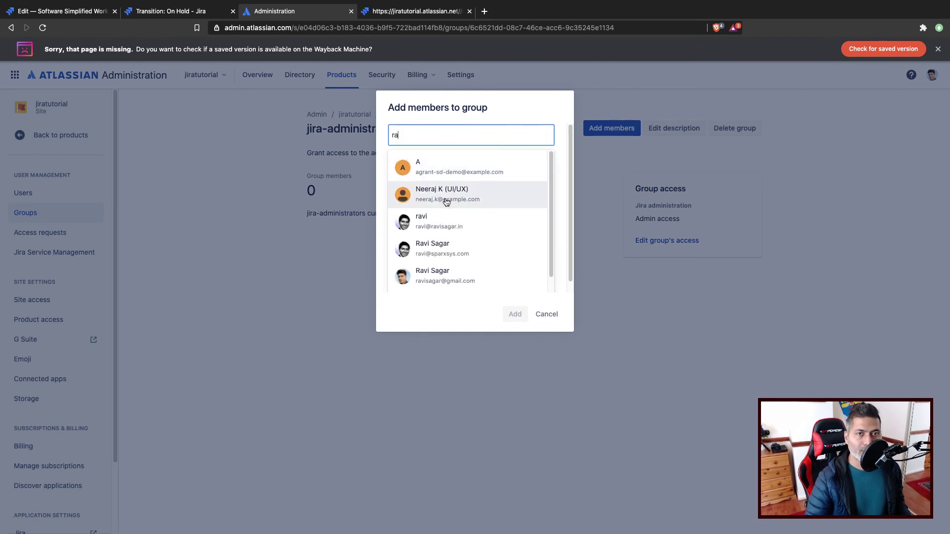
left_click(456, 277)
left_click(513, 313)
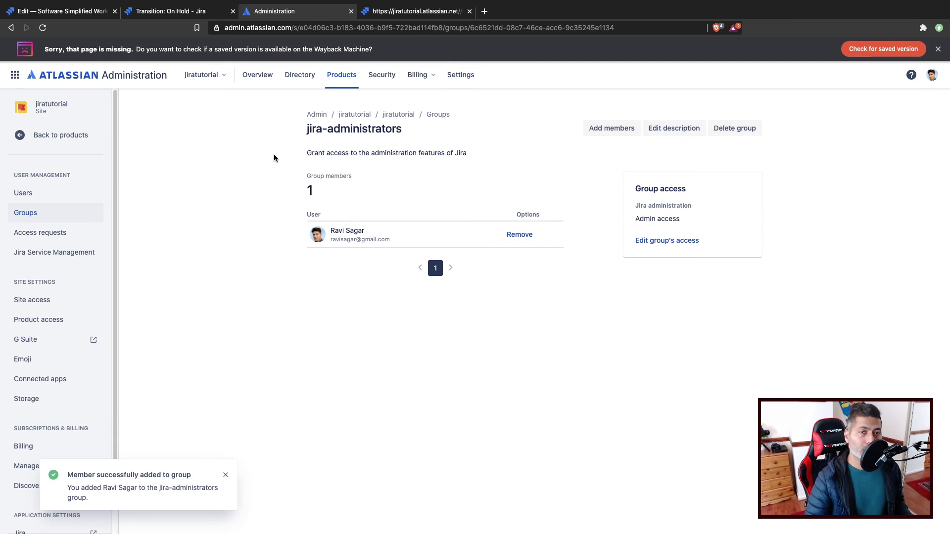
Switch back to Jira, reopen issue AN-3 through the search, and move it to To Do
left_click(188, 11)
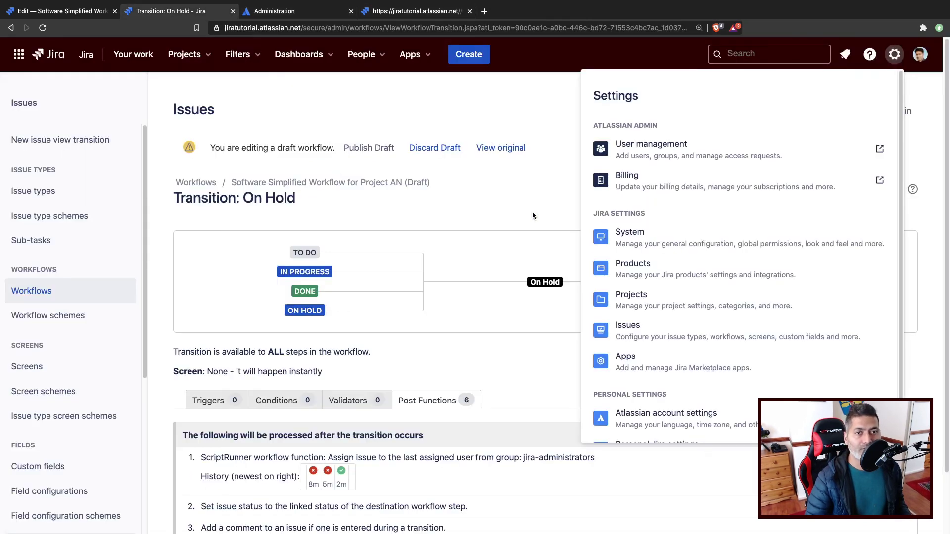
key("Escape")
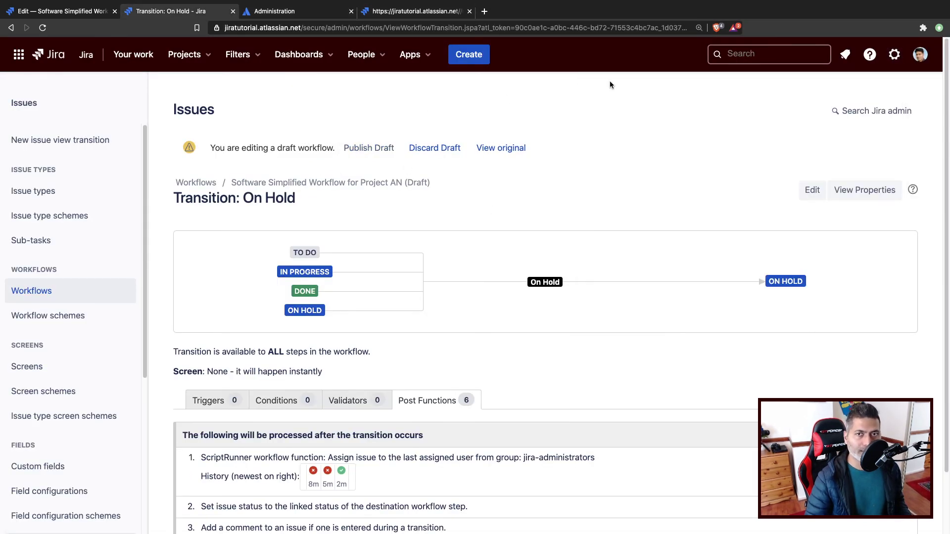
left_click(746, 58)
left_click(387, 146)
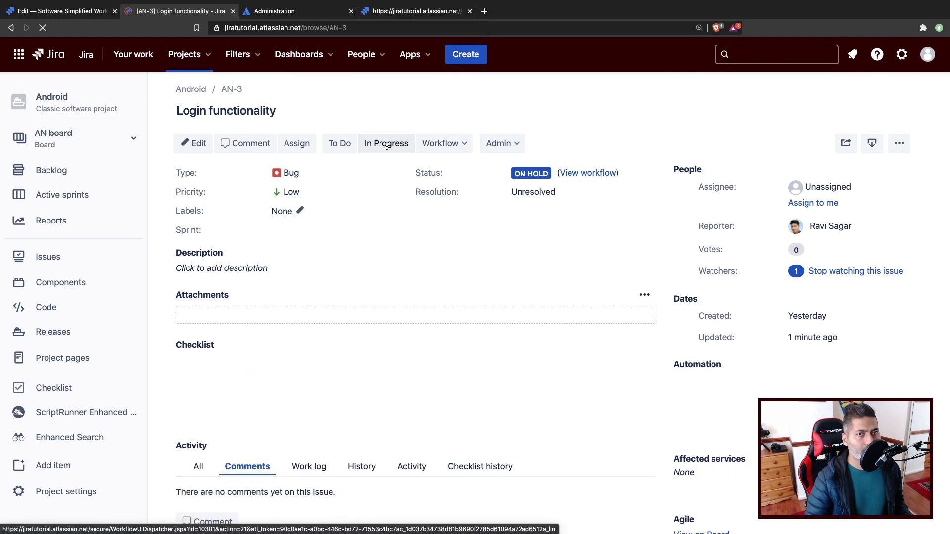
left_click(340, 144)
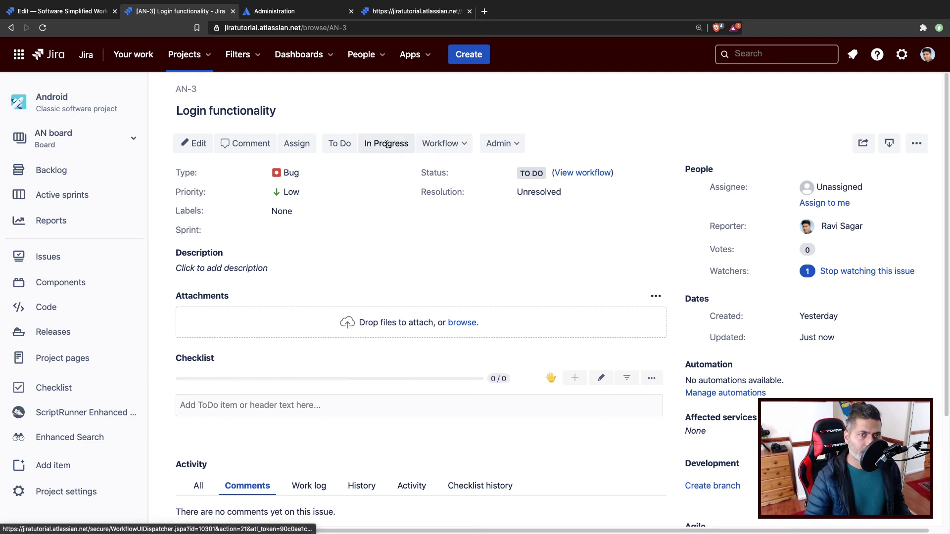
Transition AN-3 to On Hold again and reload the issue to check its assignee
left_click(440, 143)
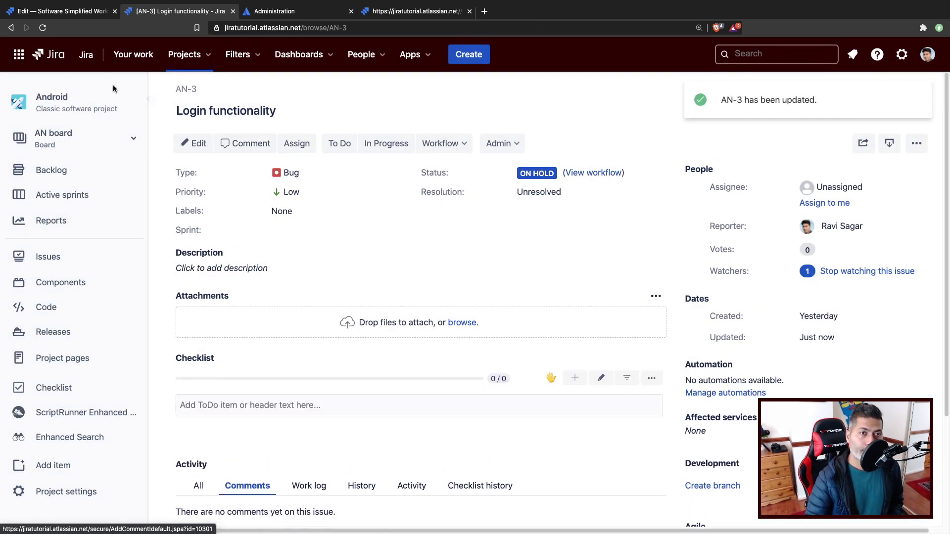
left_click(43, 31)
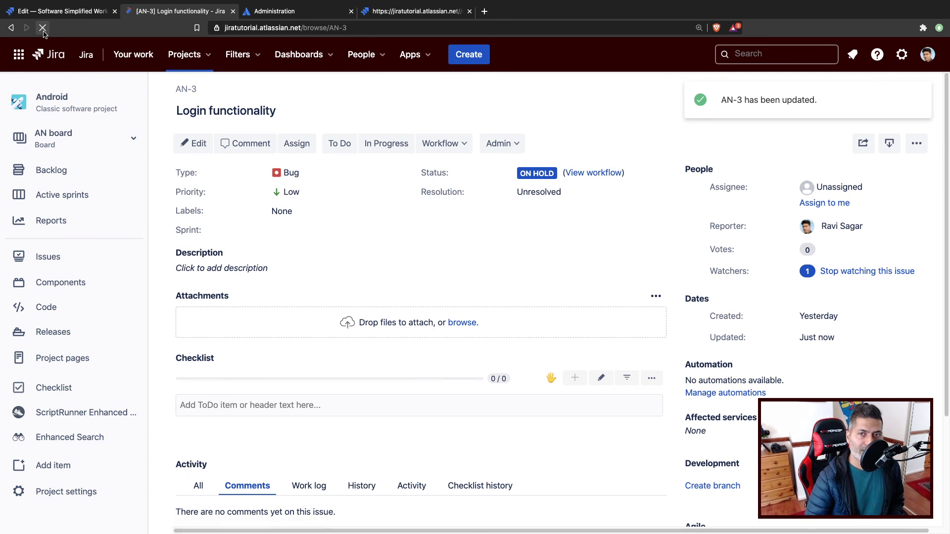